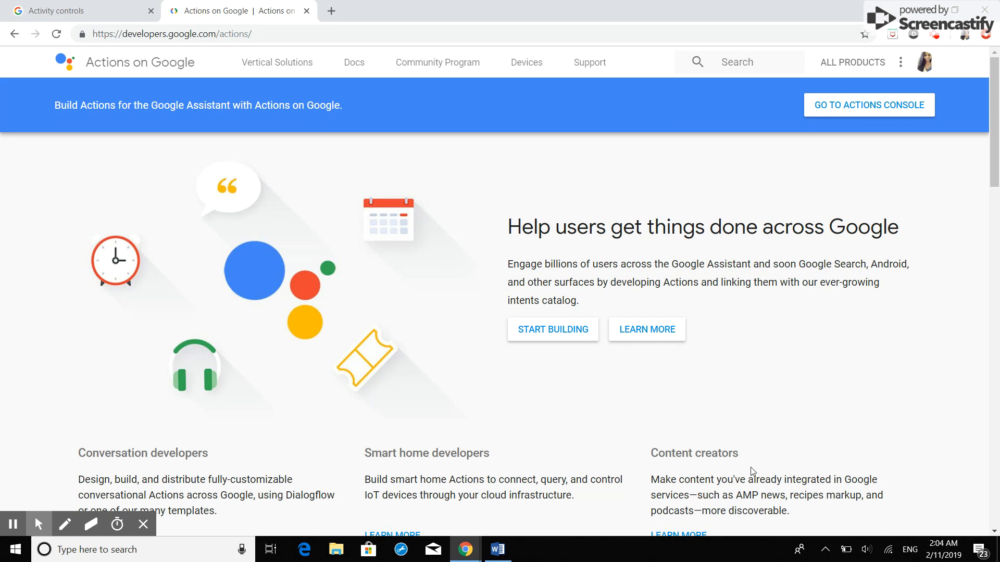
Step: Open the Actions console and create a new project named "project tutorial"
click(888, 103)
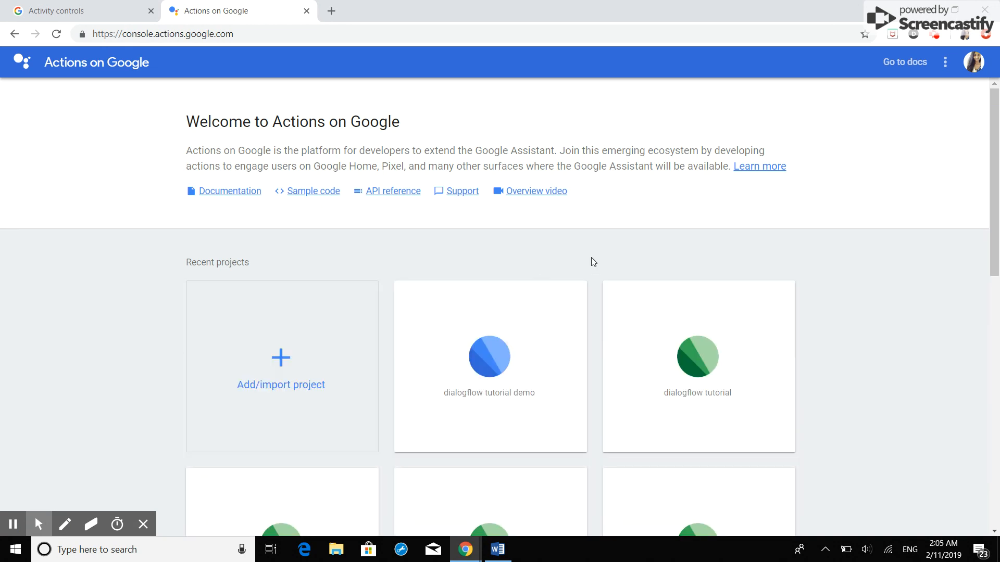
click(305, 369)
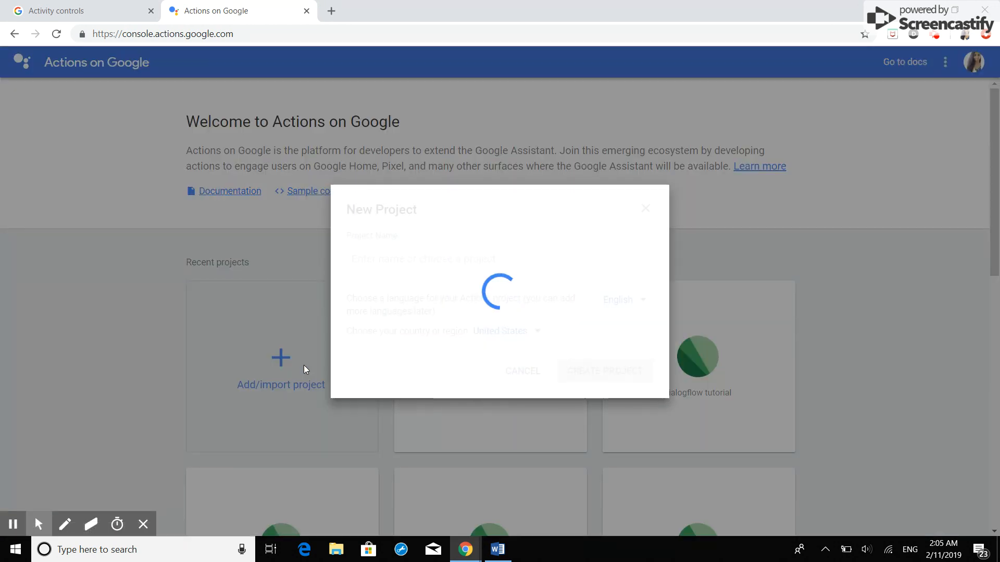
click(480, 302)
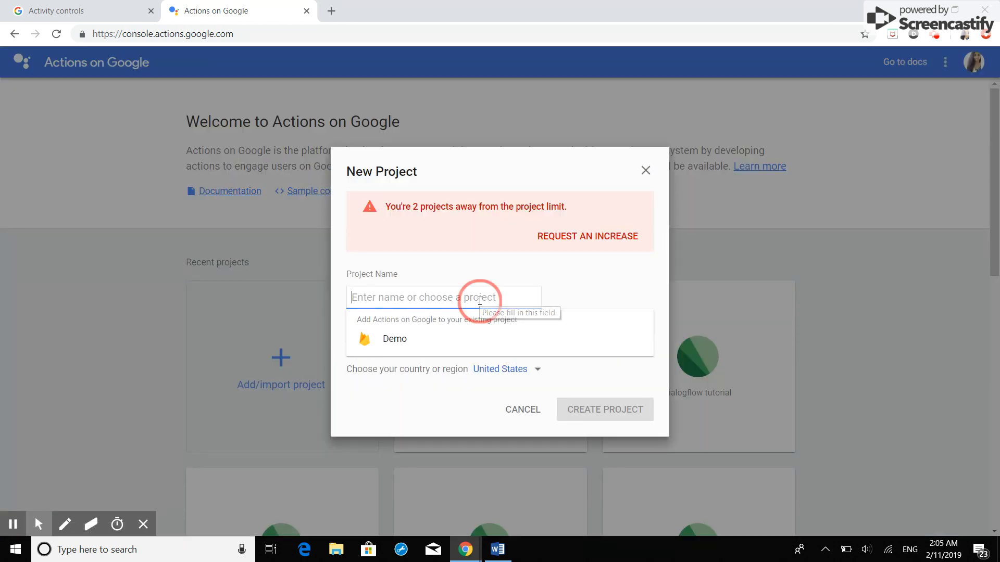
text(project tutorial)
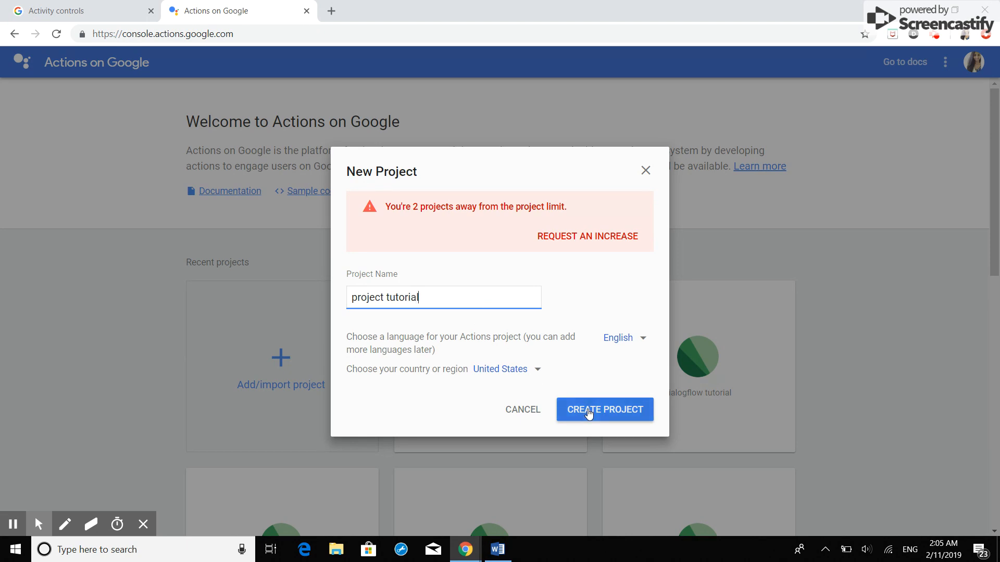
click(589, 414)
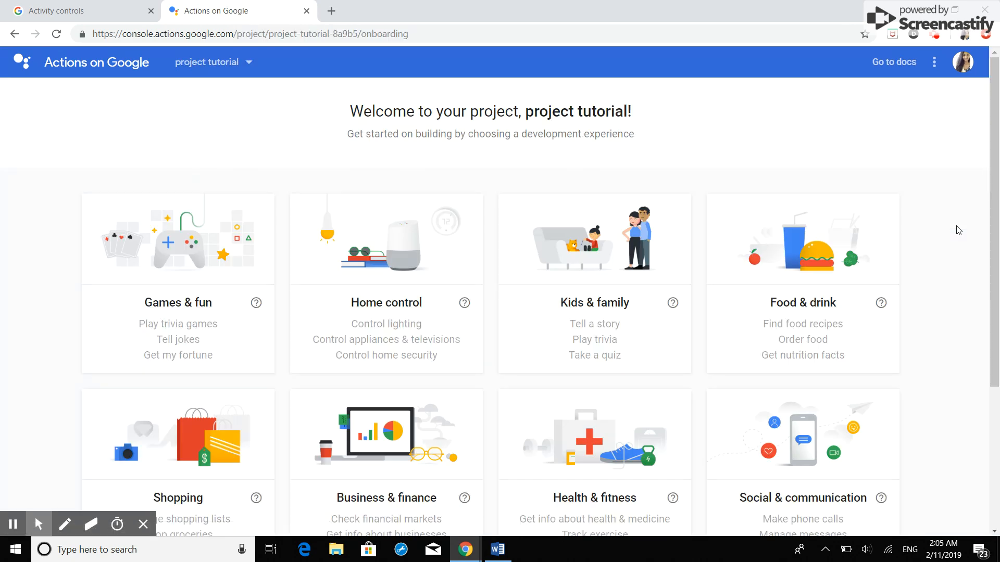
Step: Choose Conversational as the development experience for the new project
click(997, 89)
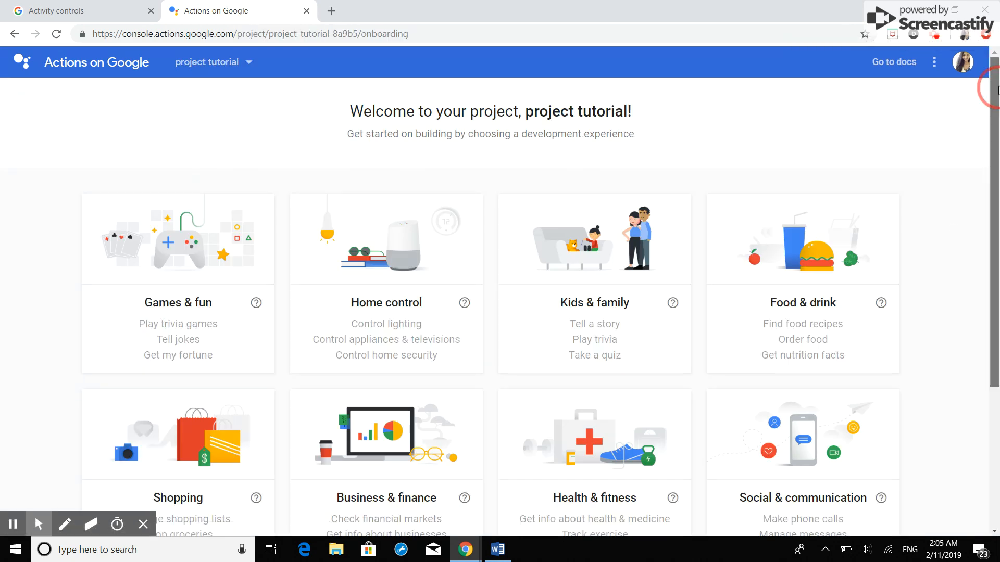
scroll(997, 90, down, 4)
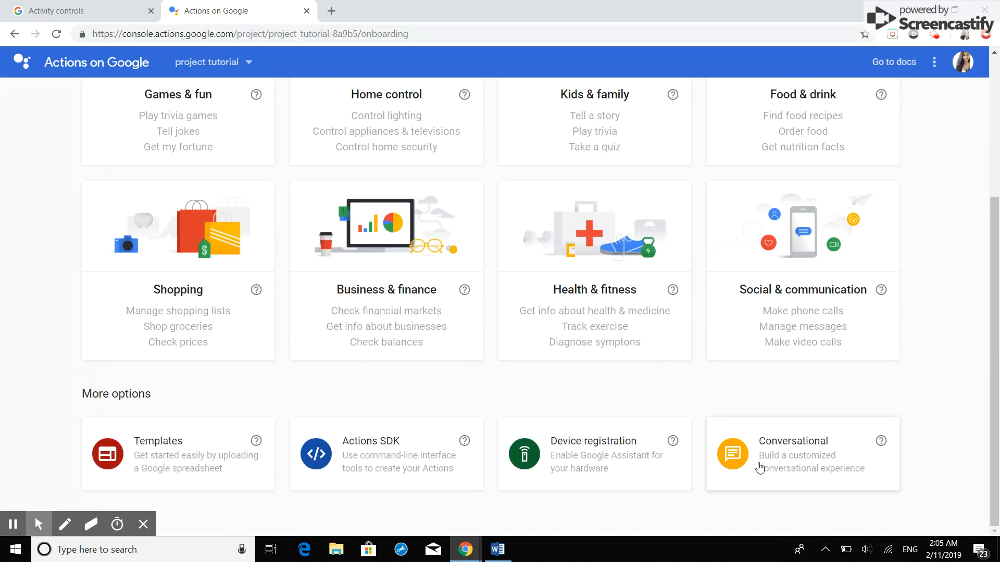
click(765, 447)
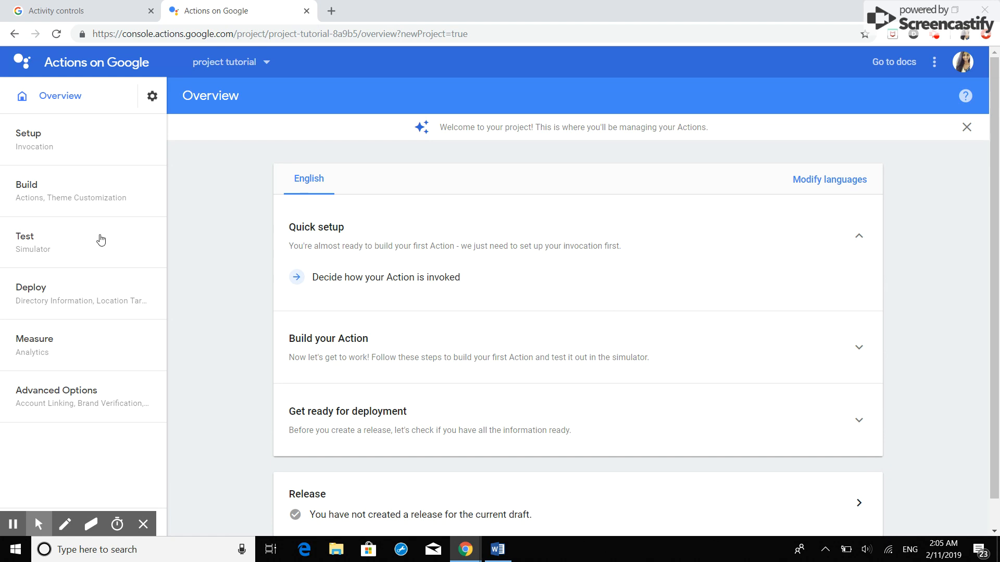
Step: Add the project's first action and start building it in Dialogflow
mouse_move(63, 211)
click(59, 215)
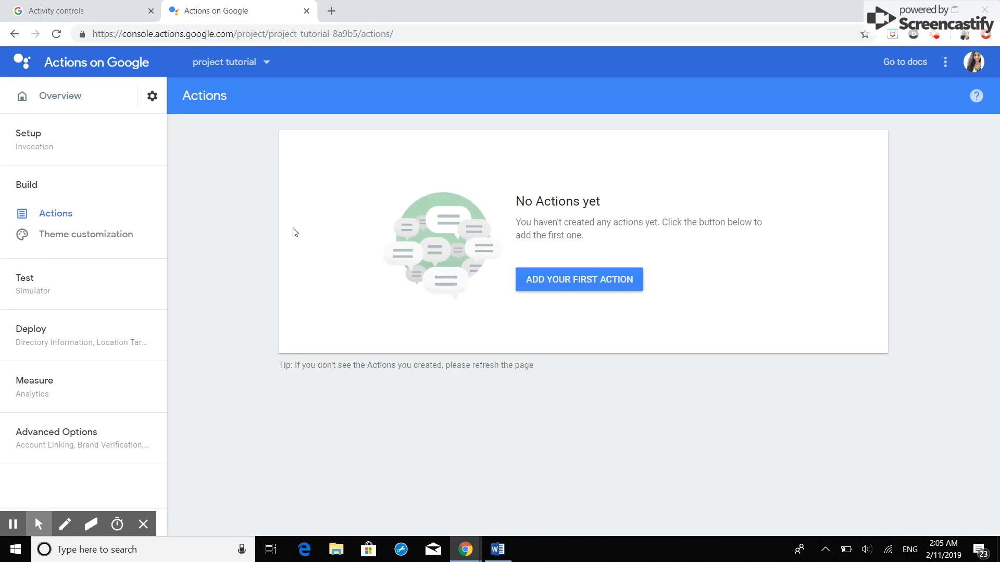
click(572, 283)
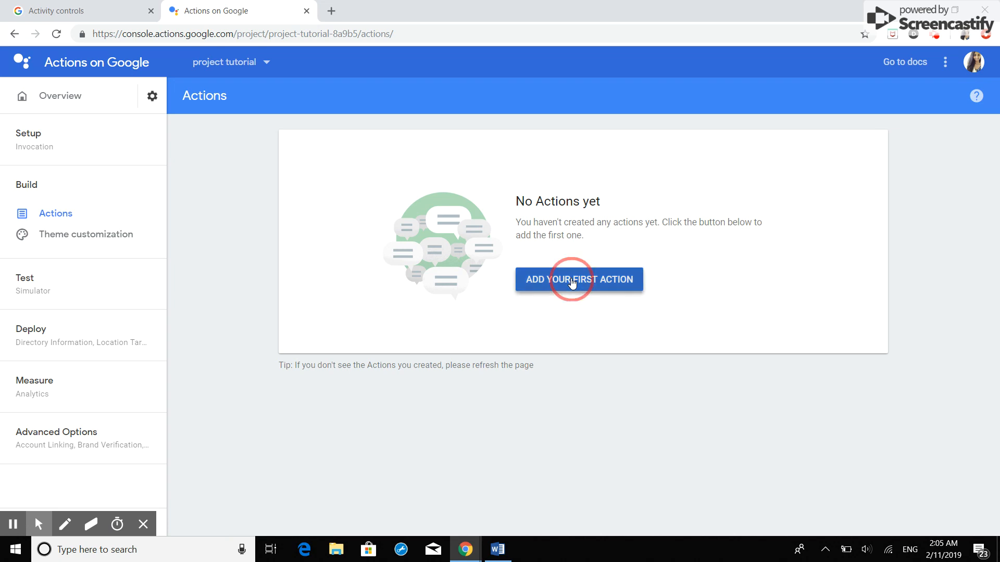
click(647, 408)
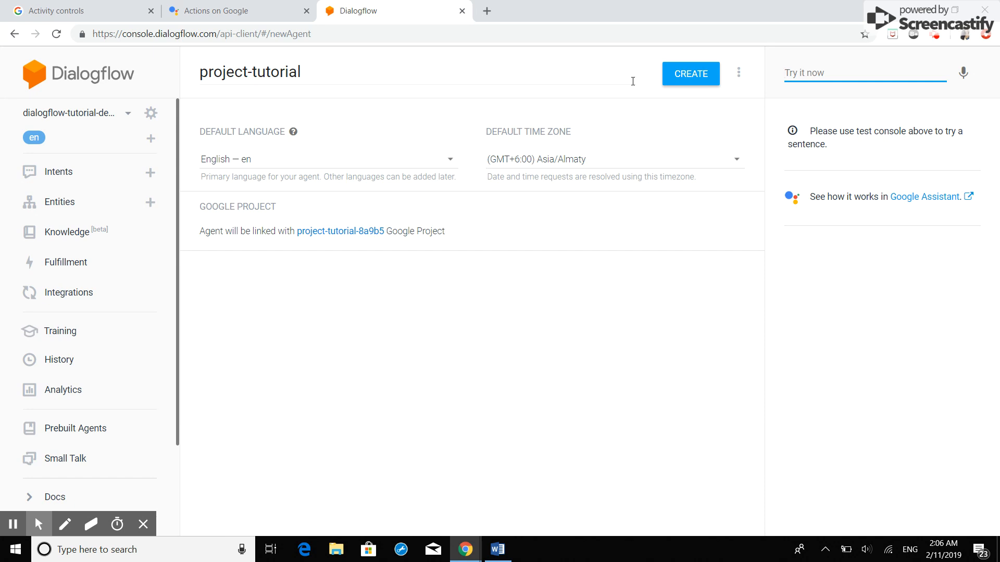
Step: Set the agent's default time zone to (GMT+5:30) Asia/Colombo and create the agent
click(733, 164)
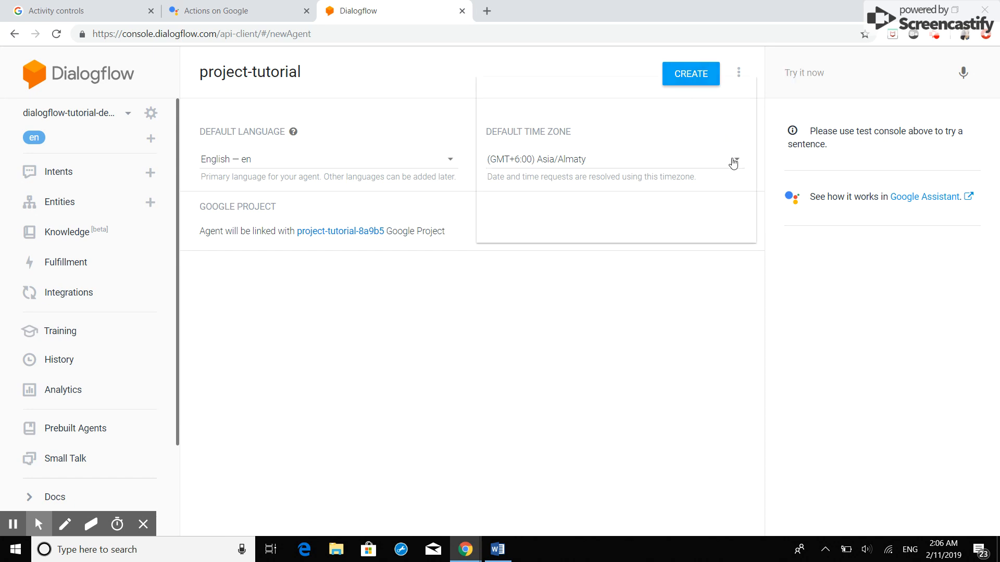
click(707, 104)
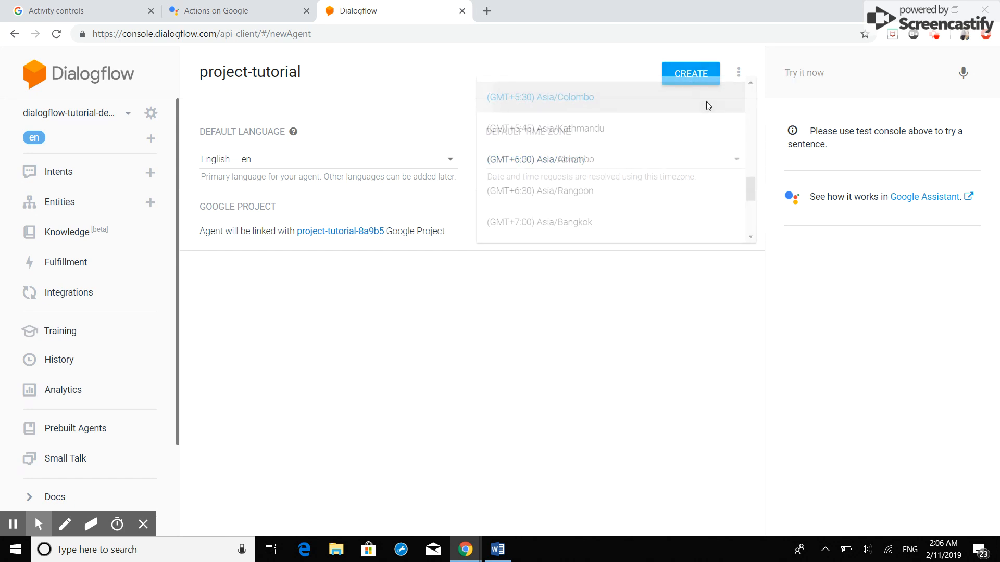
click(700, 79)
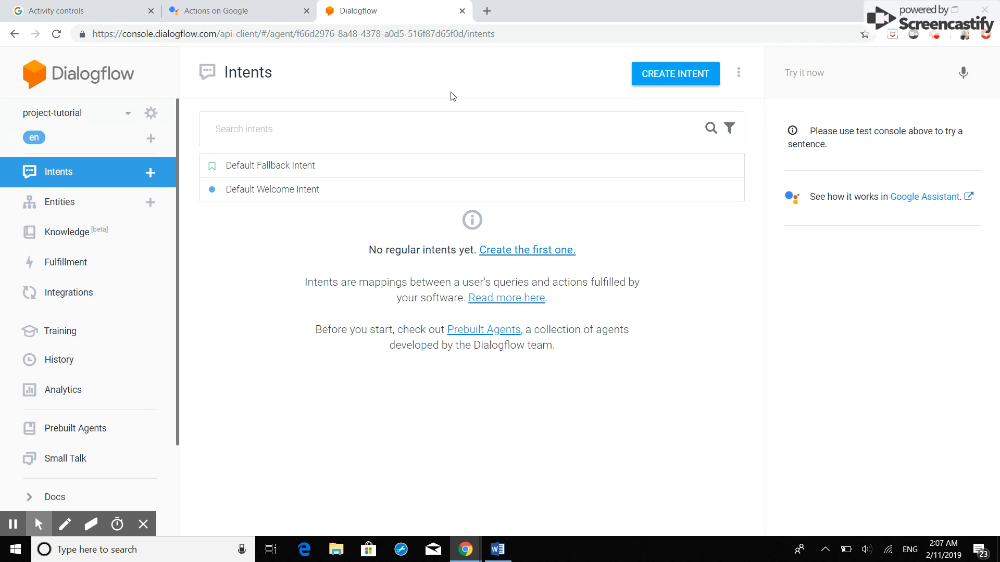
Step: Start an intent named "name" with the training phrases "introduce yourself", "who are you" and "what is your name"
click(657, 77)
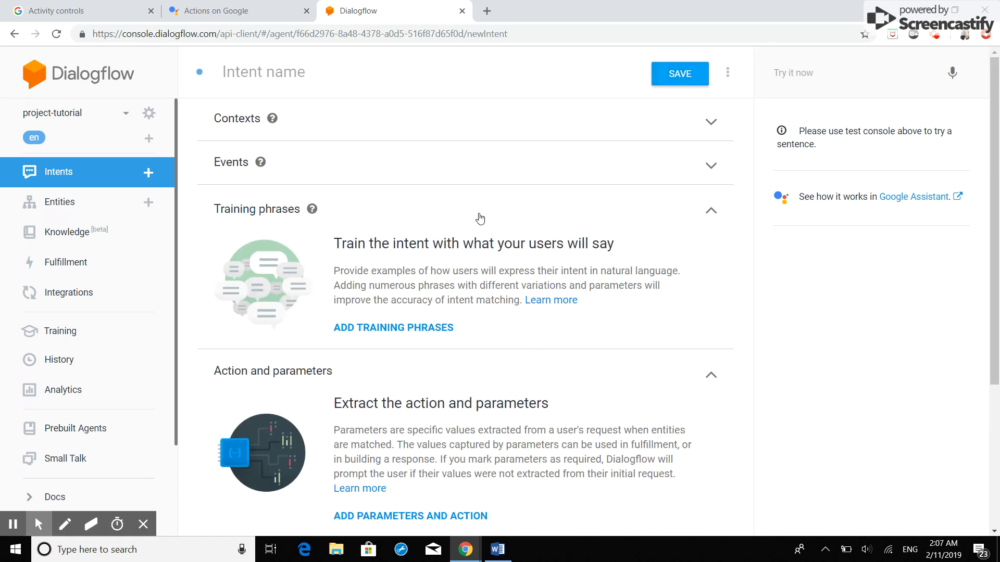
click(411, 326)
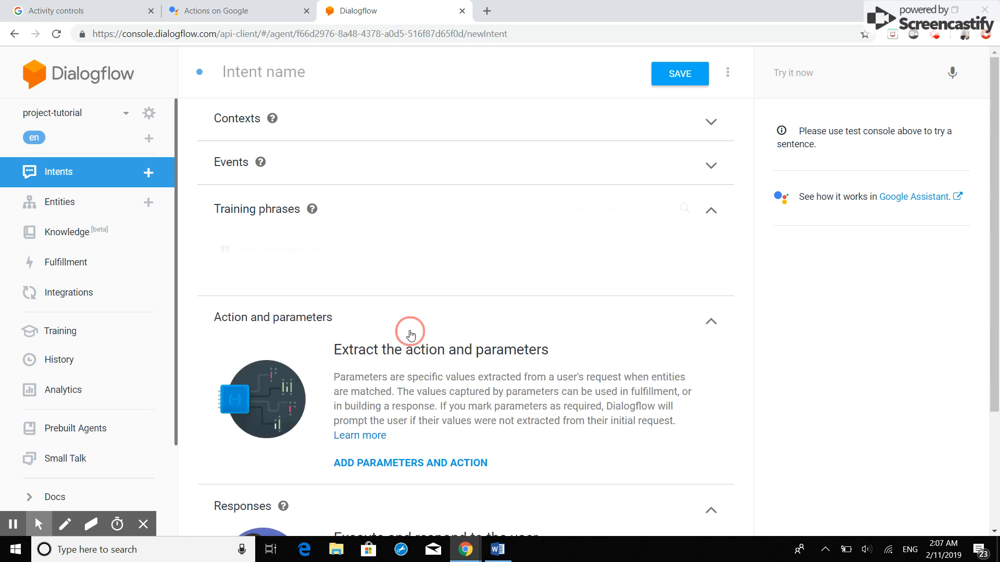
click(377, 246)
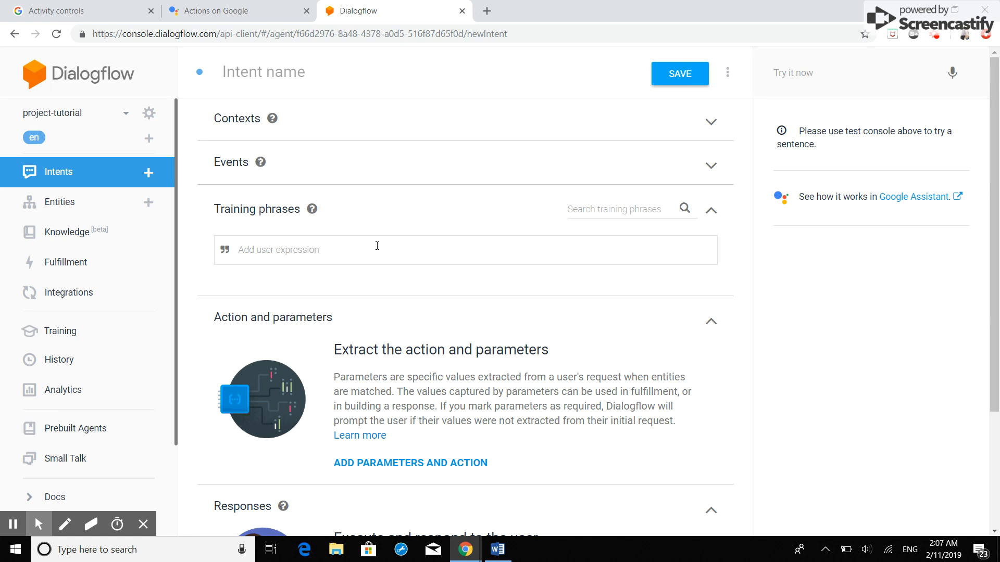
text(introduce yourself)
key(Return)
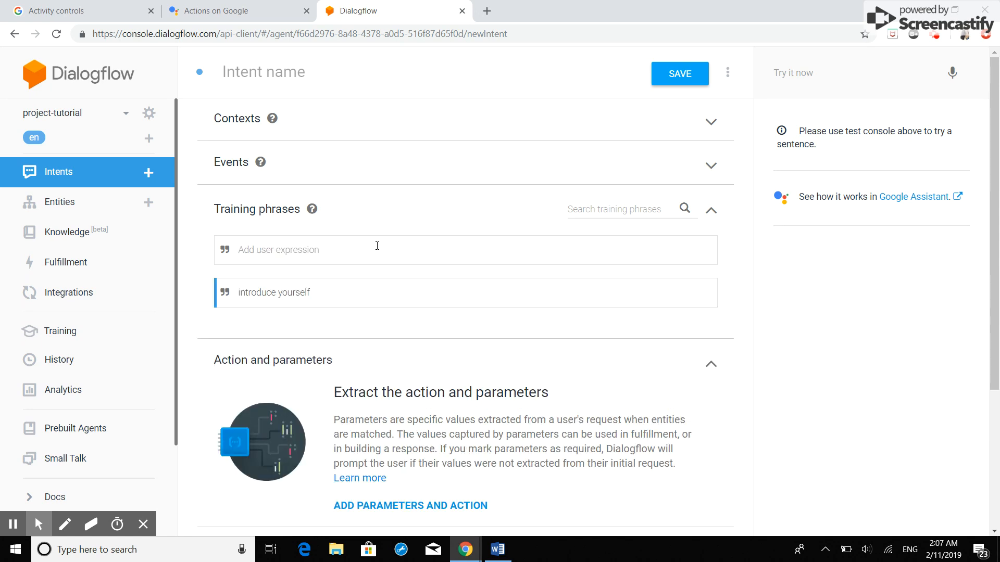
text(who are you)
key(Return)
text(wh)
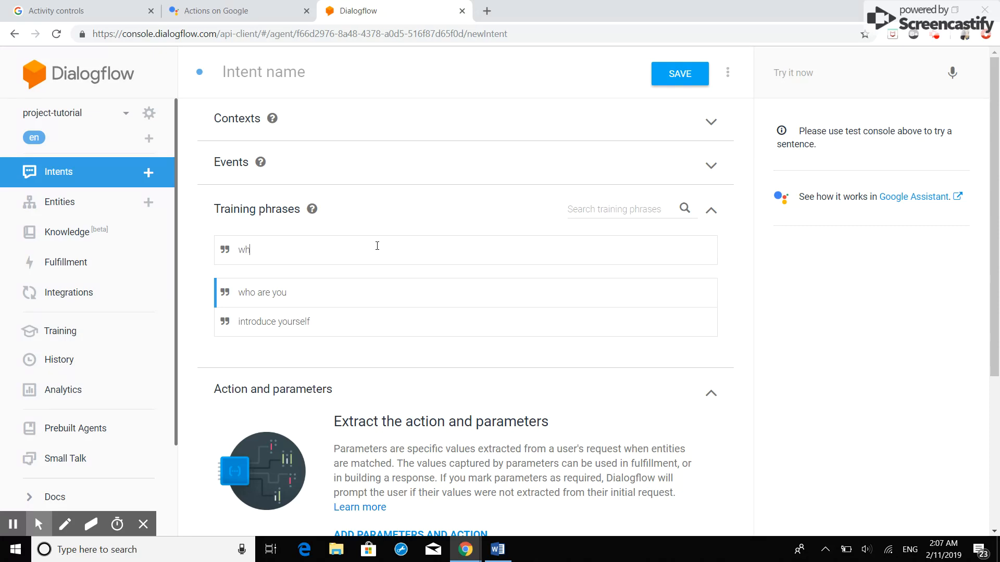
text(at is your name)
key(Return)
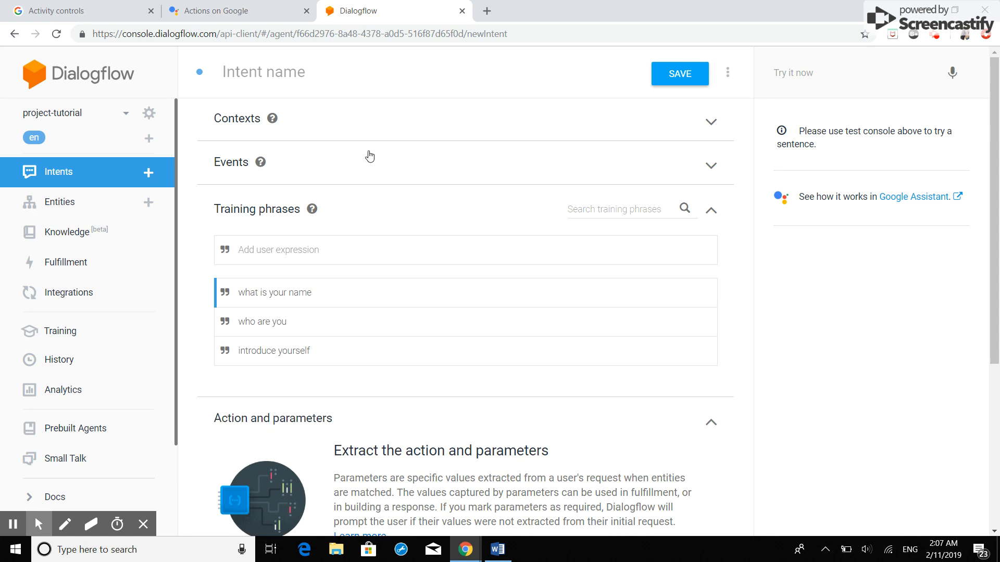
click(364, 72)
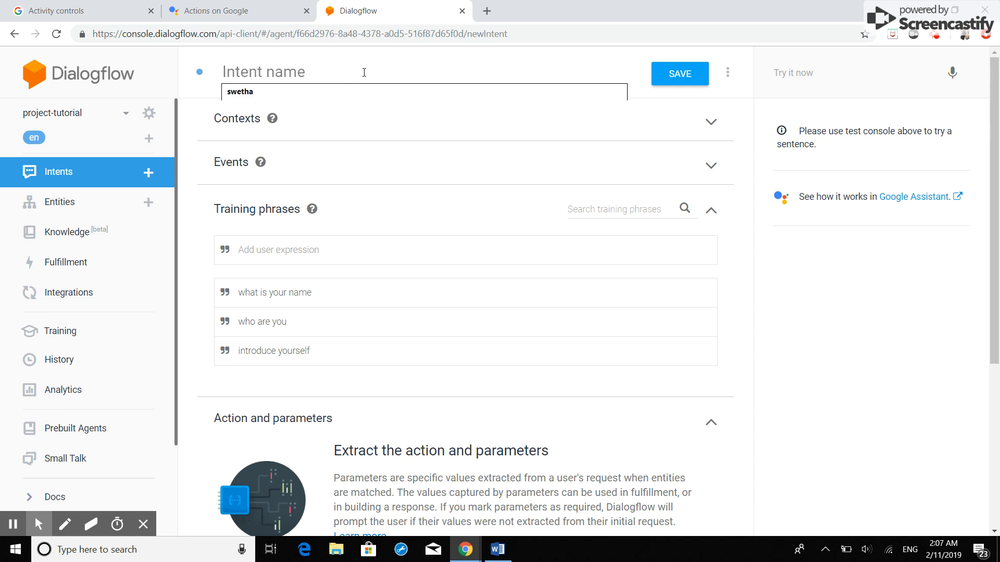
text(name)
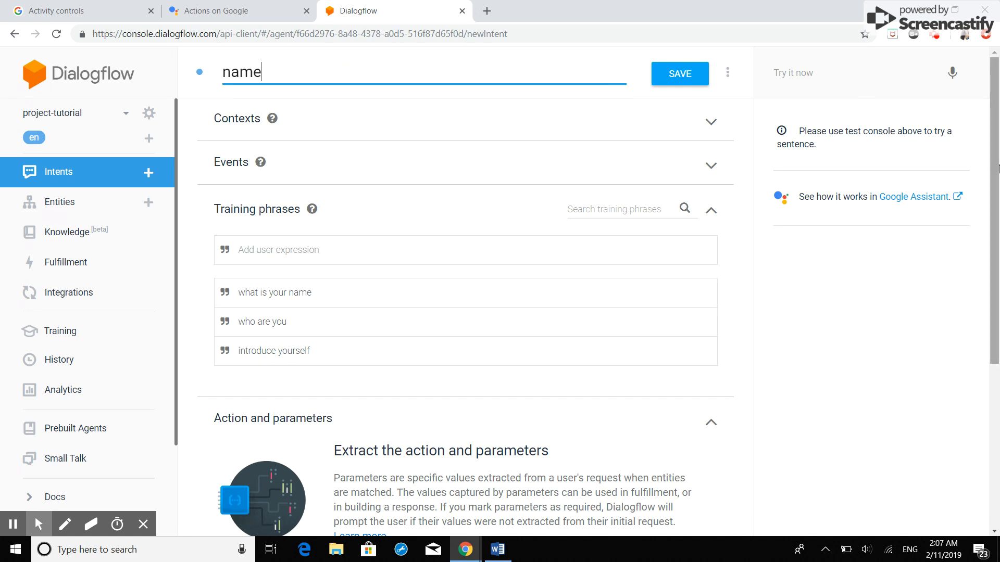
Step: Add the text response "my name is project tutorial. What else would you like to know?" and save the intent
scroll(998, 170, down, 5)
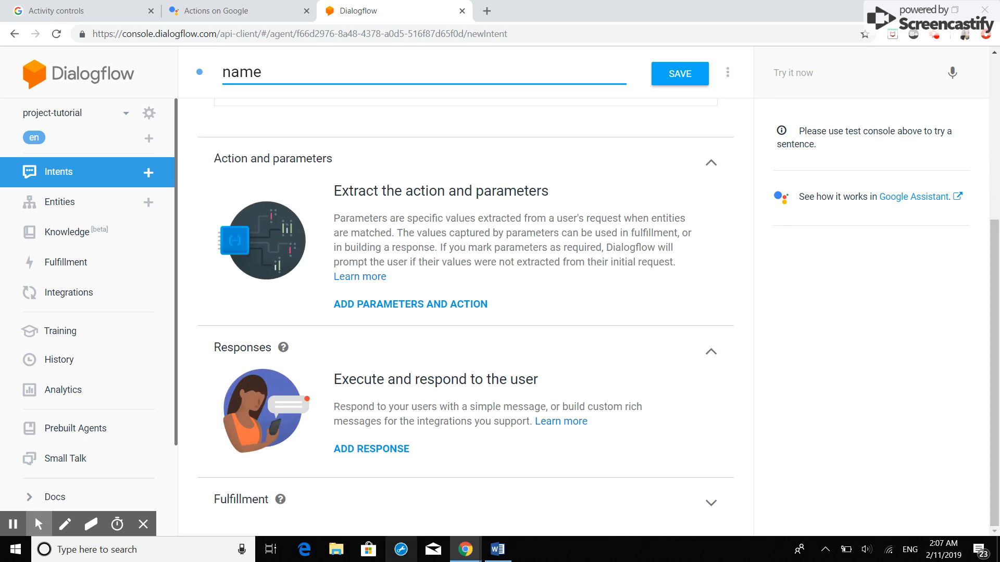
click(367, 449)
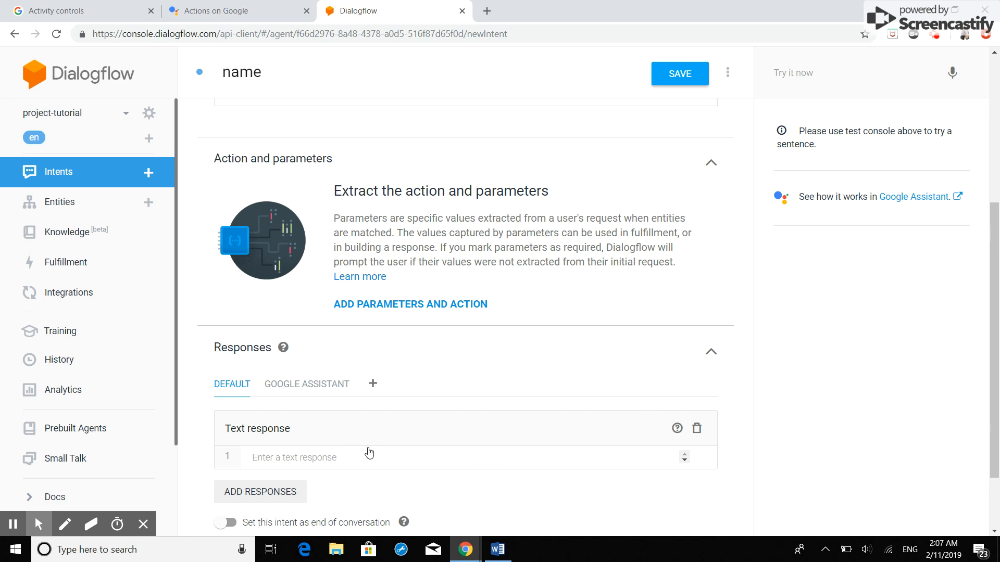
scroll(369, 453, down, 2)
click(336, 370)
text(my name is)
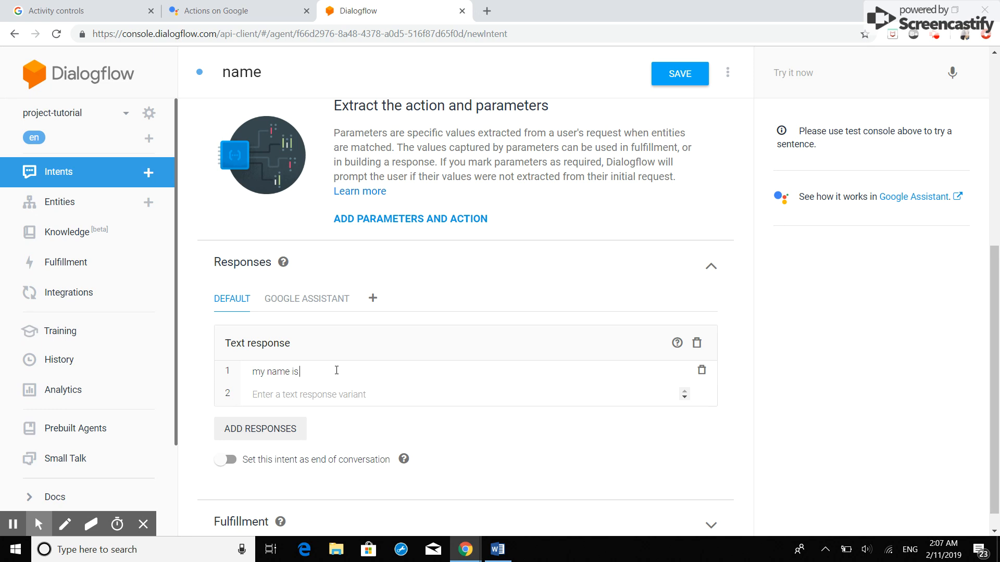
text( project tutorial.)
text(What else would you like to kn)
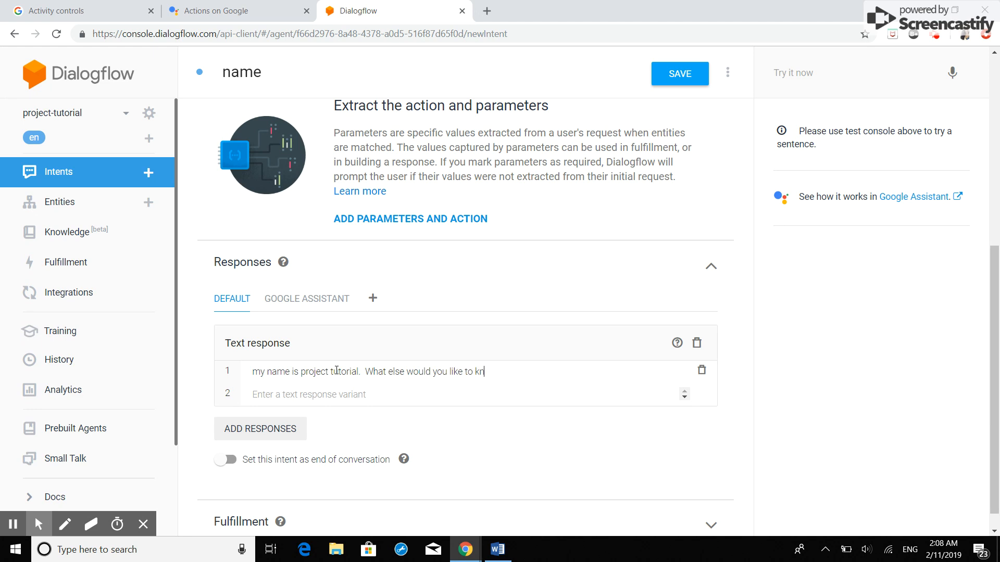
text(ow?)
click(677, 74)
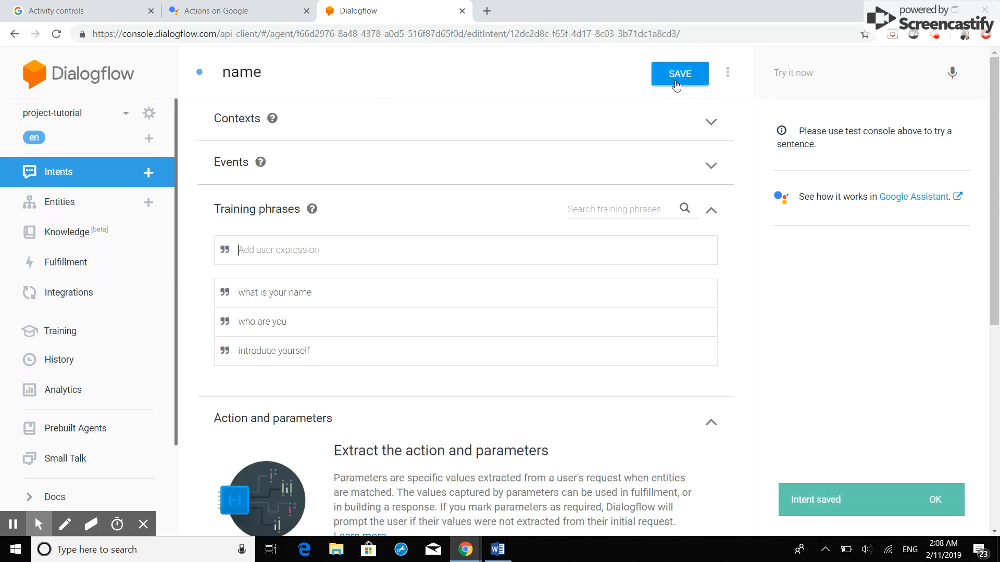
Step: Test the agent in the test console with the query "who are you"
click(815, 74)
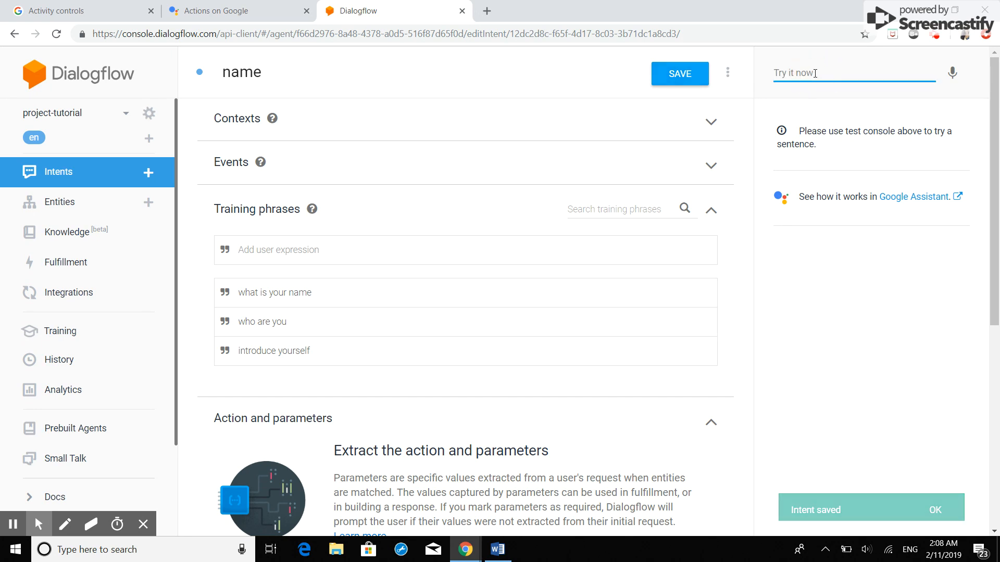
text(w)
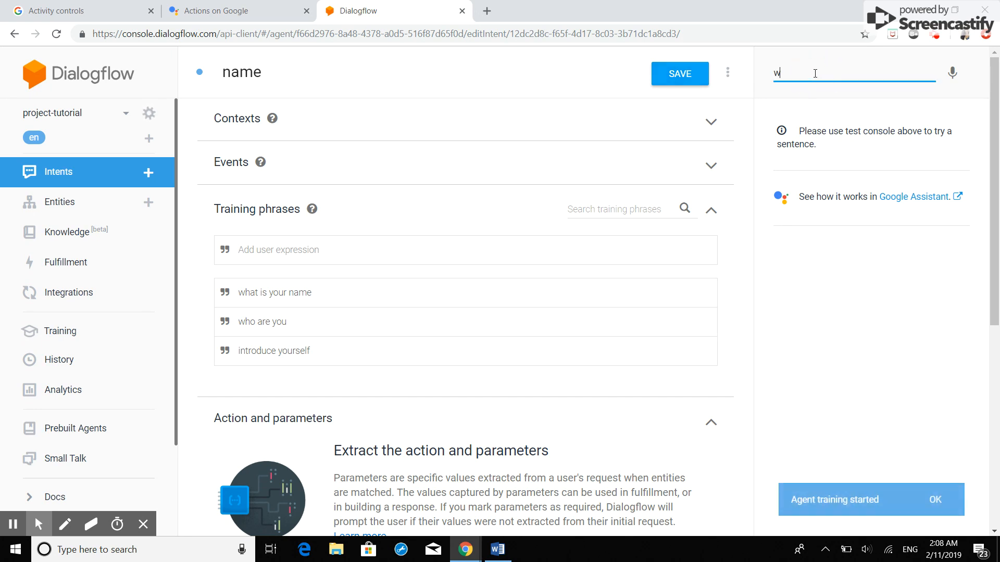
text(ho are you)
key(Return)
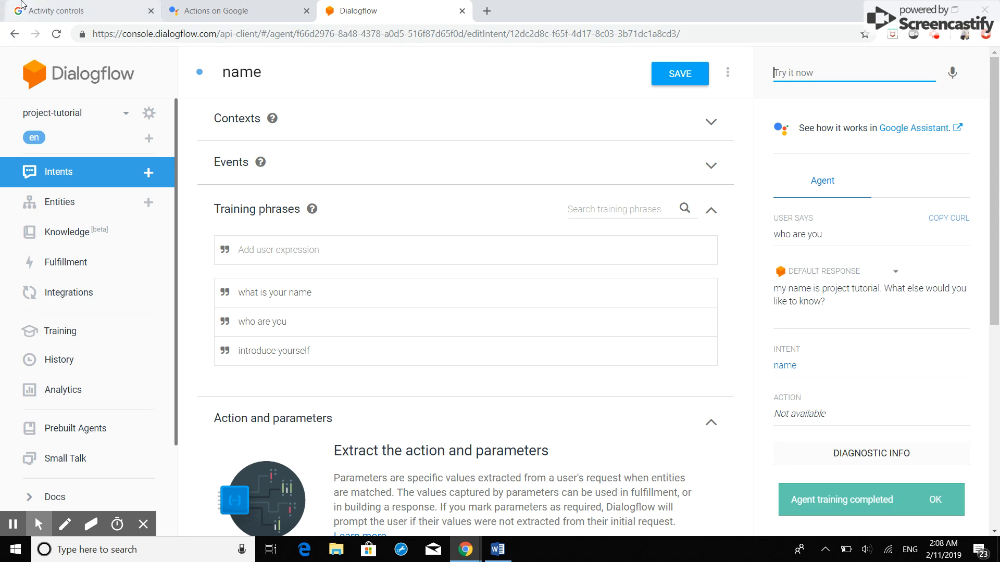
click(66, 209)
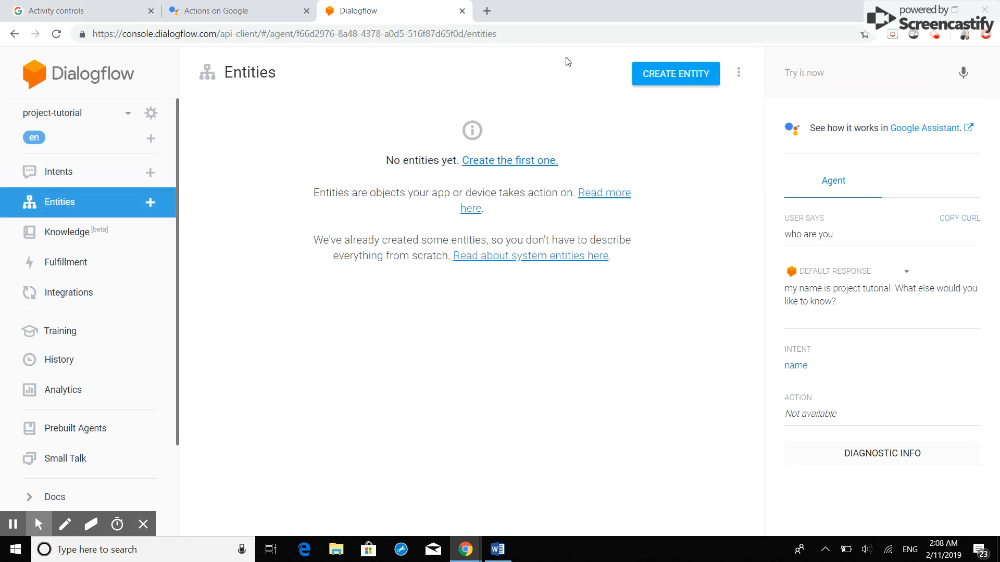
click(687, 73)
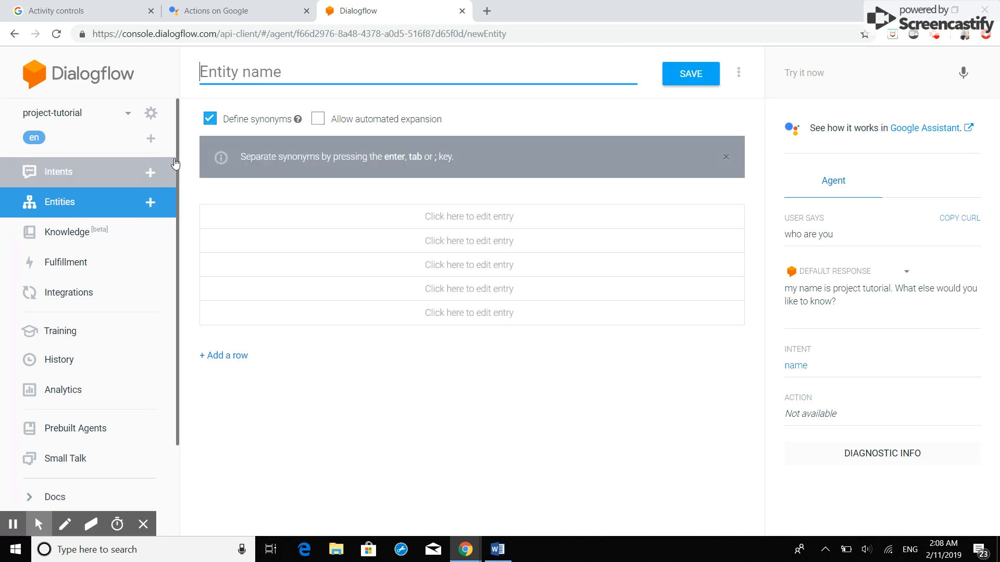
click(81, 173)
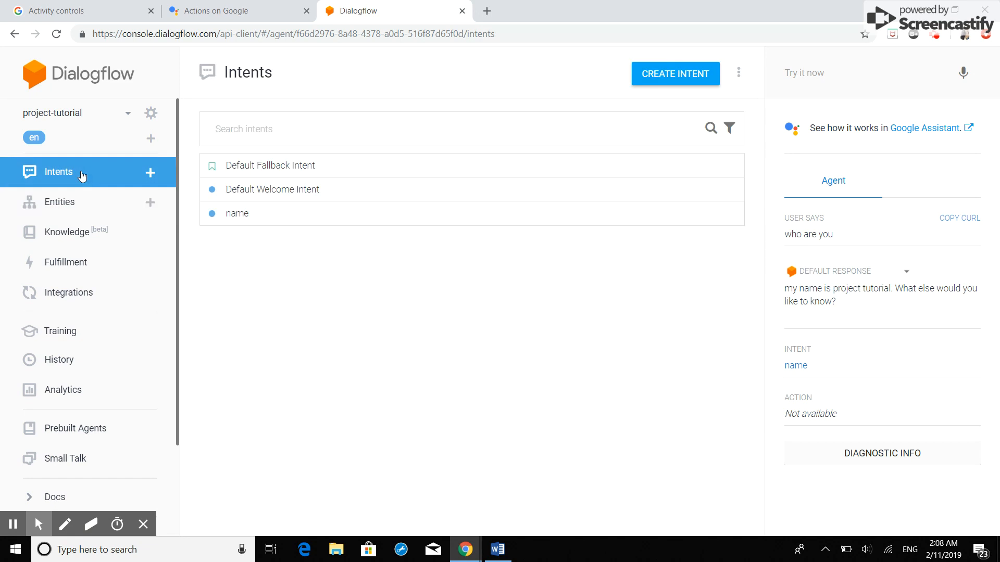
Step: Start a second intent named "language"
click(694, 76)
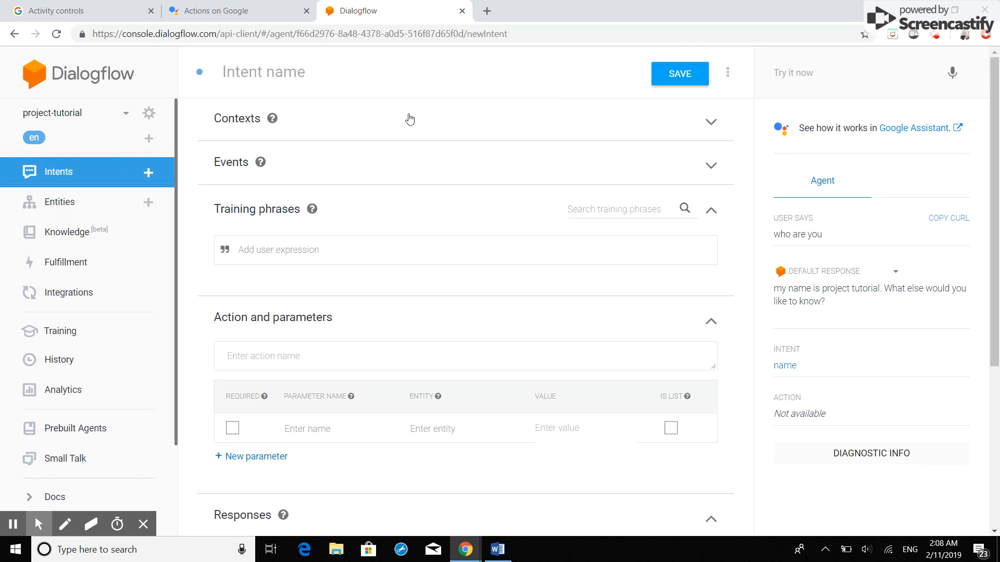
click(392, 70)
text(language)
Step: Add the training phrases "i like english", "i love german" and "french is great" to the language intent
click(327, 247)
text(i lik)
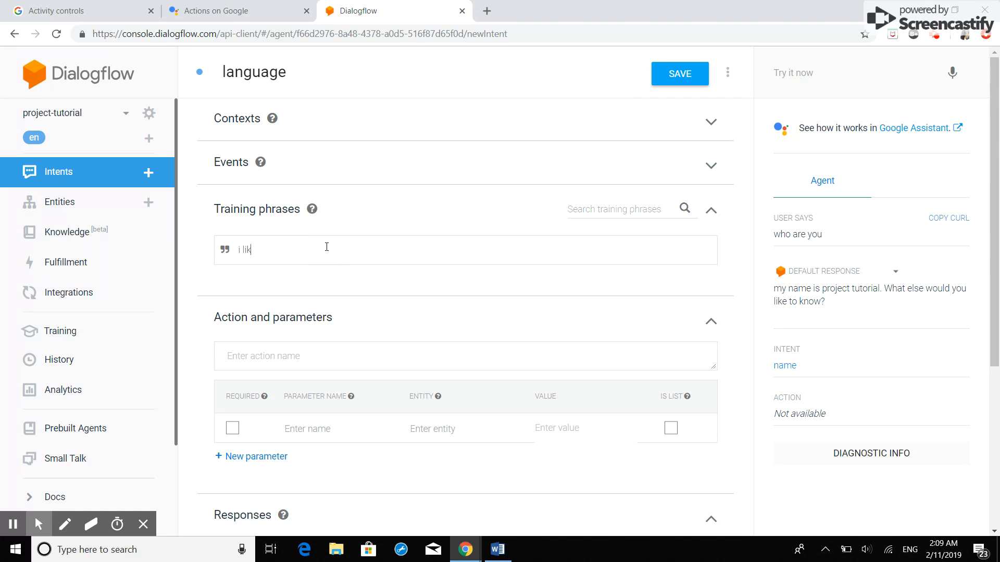
text(e english)
key(Return)
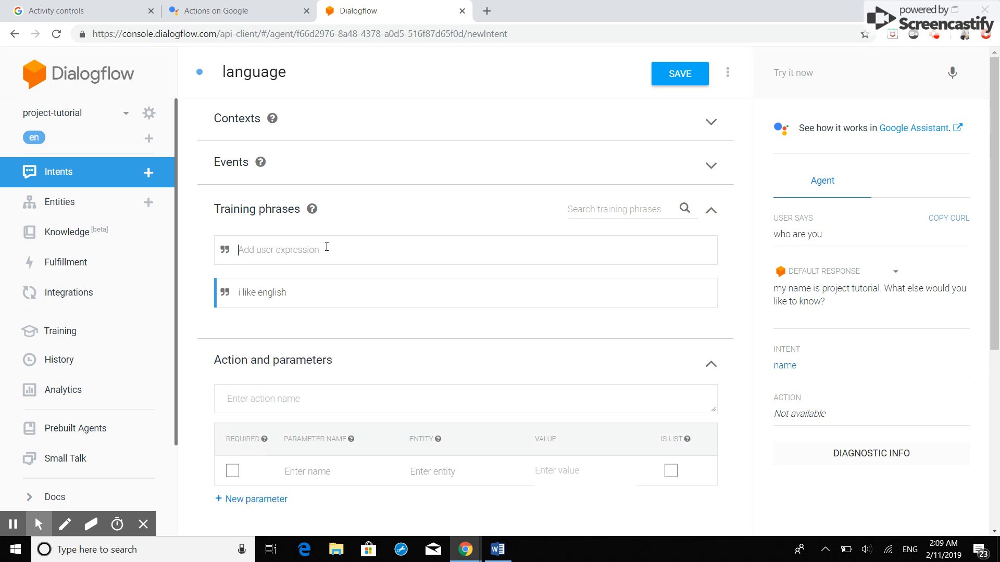
text(i)
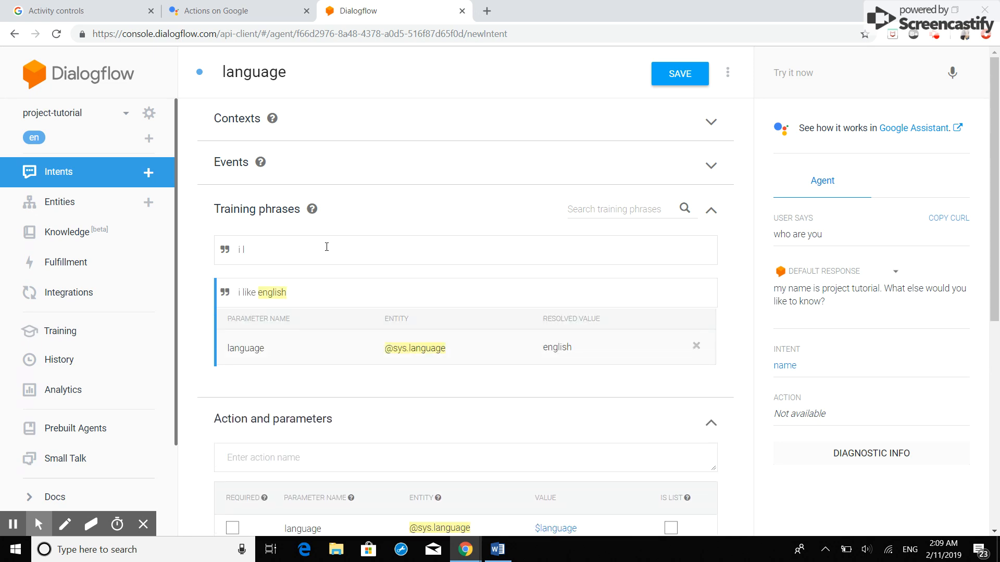
text( love german)
key(Return)
text(french is great)
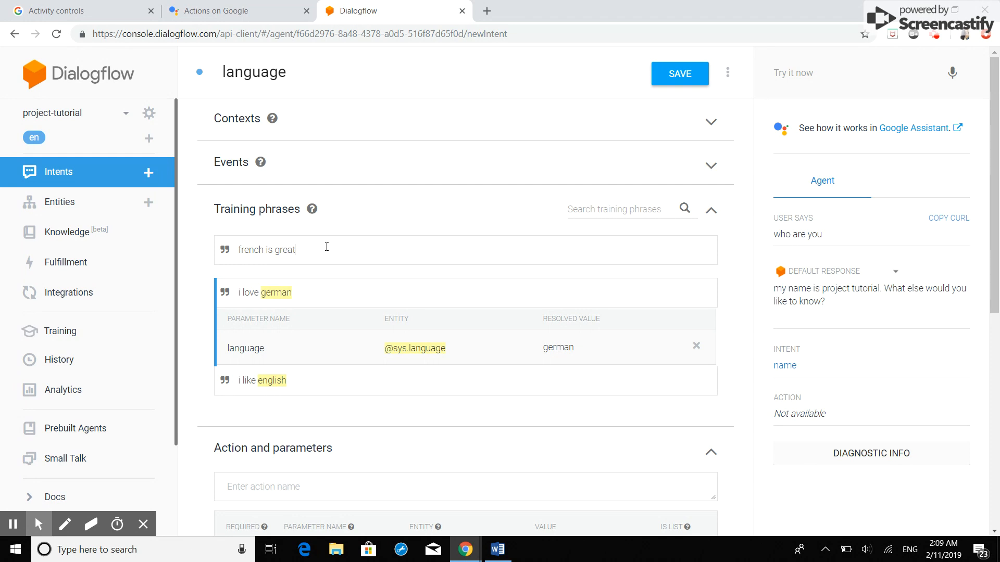
key(Return)
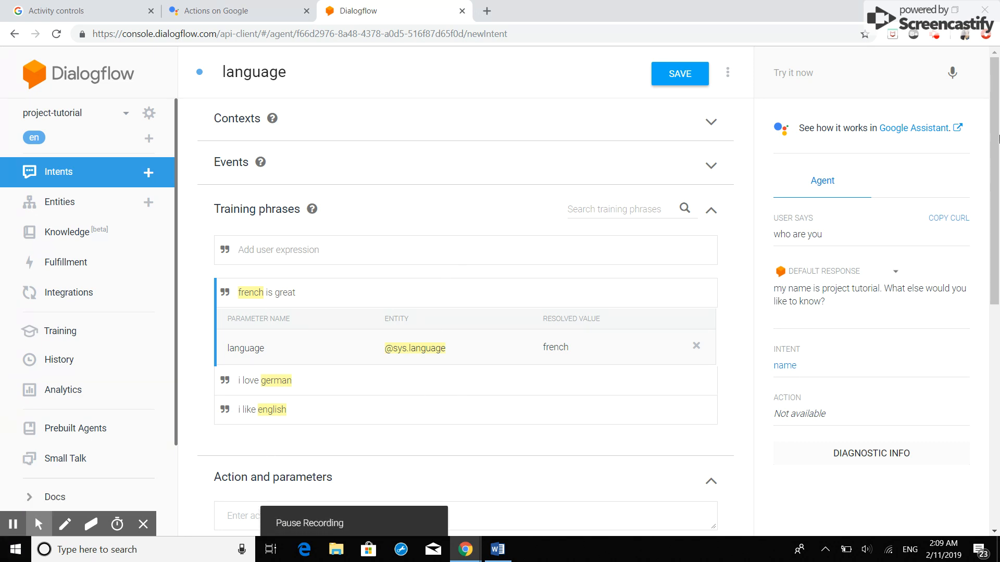
Step: Add the text response "i like $language too. what else do you like?" and save the language intent
drag(998, 138, 998, 369)
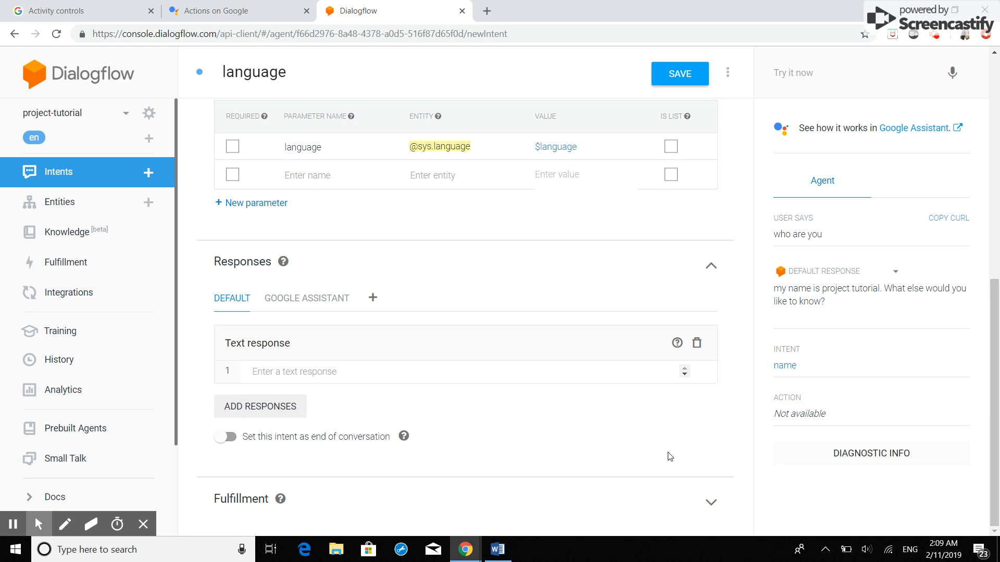
click(449, 369)
text(I)
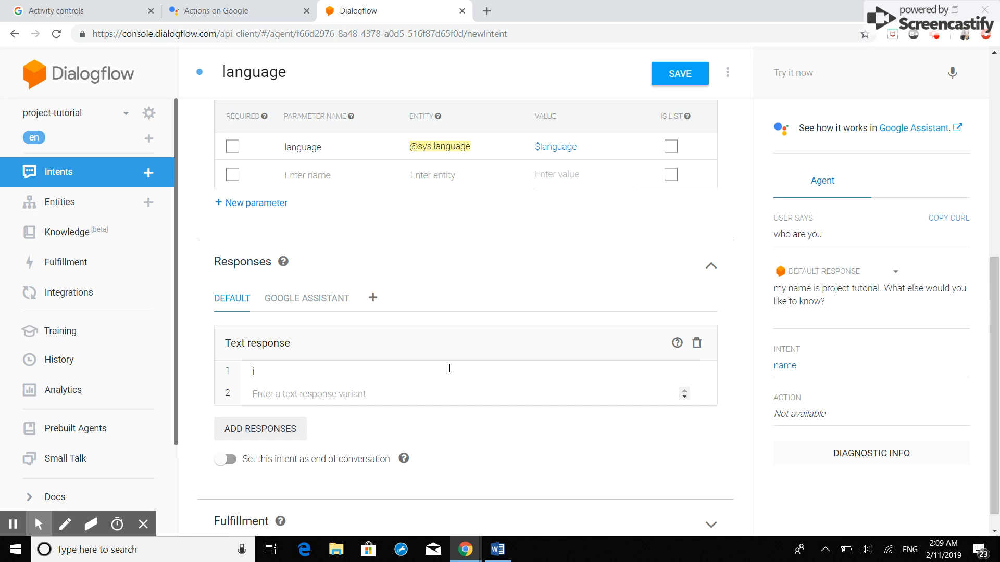
text( like $)
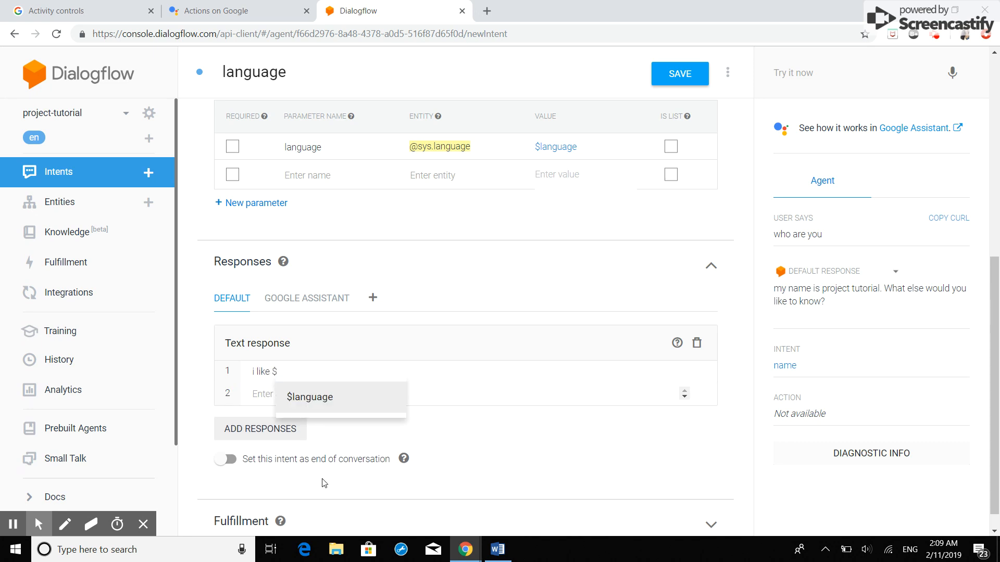
click(332, 403)
text(too)
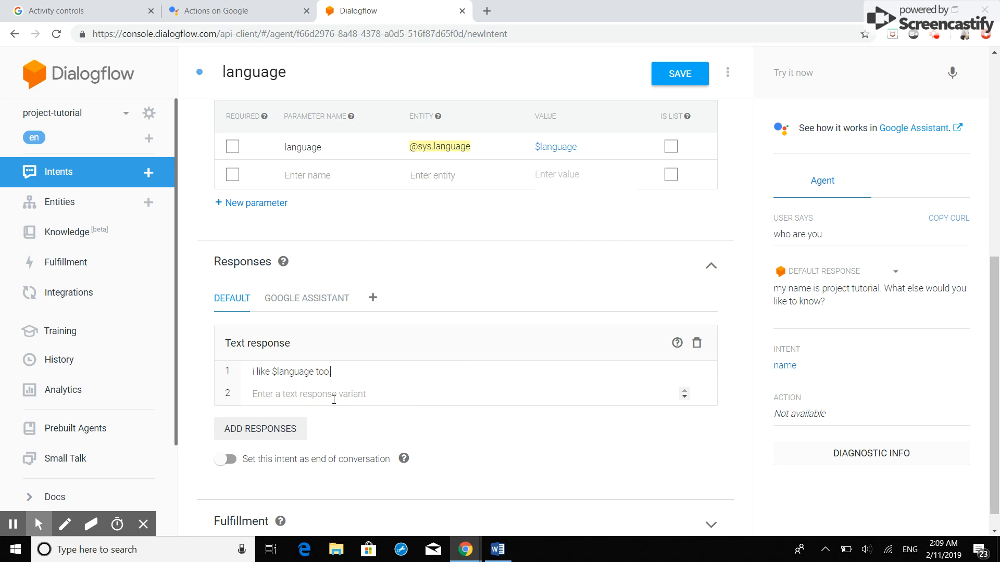
text(. what else do you like?)
click(676, 72)
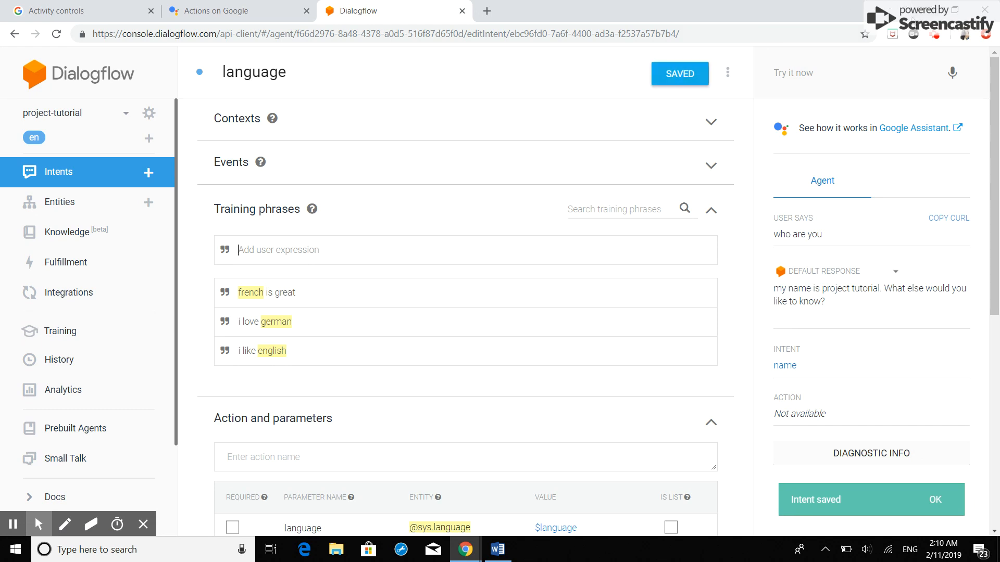
Step: Test the agent in the test console with the query "i love italian"
click(841, 69)
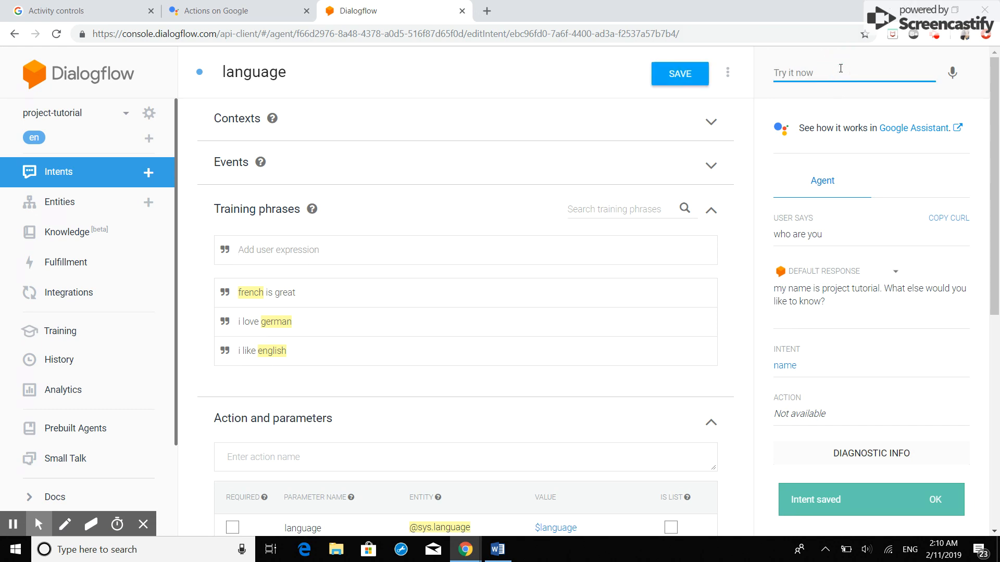
text(i love french)
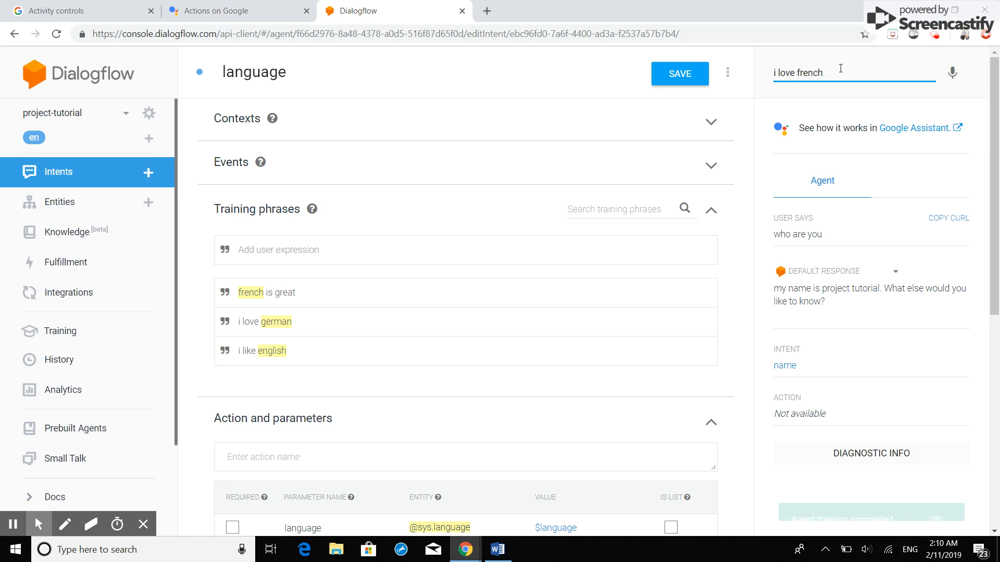
key(BackSpace)
key(BackSpace)
key(BackSpace)
key(BackSpace)
text(alian)
key(Return)
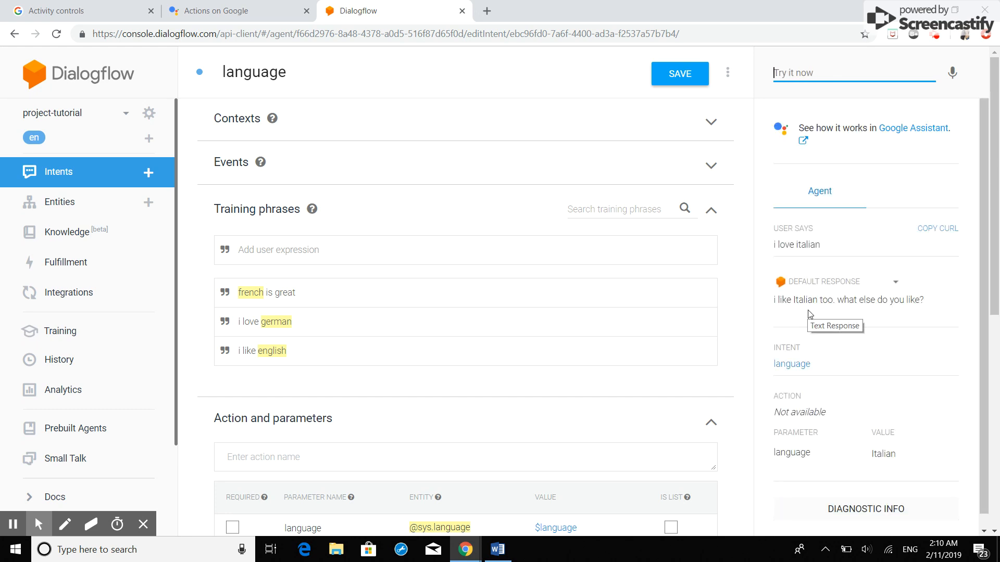
Step: Start a new entity named "prog_lang"
click(72, 206)
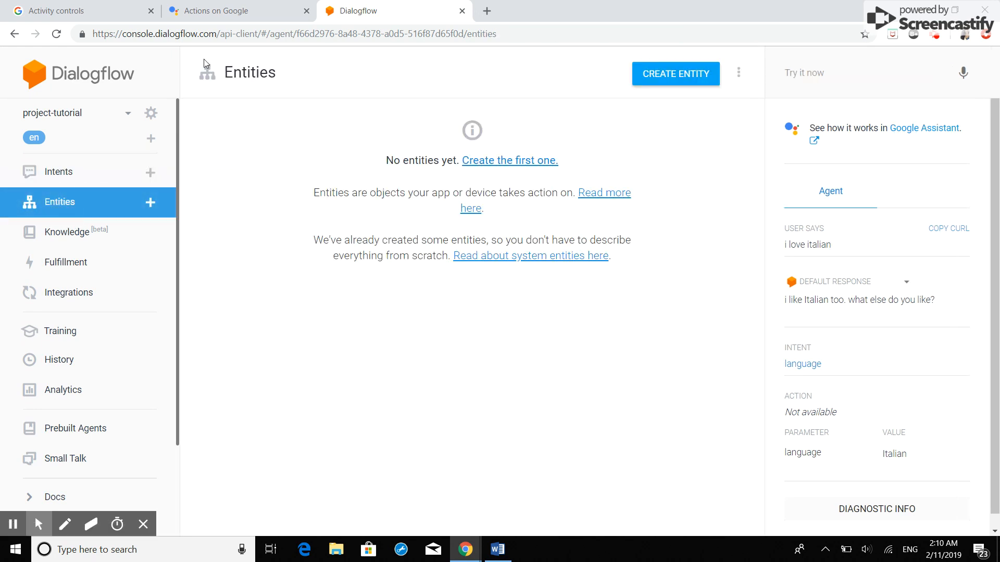
click(682, 75)
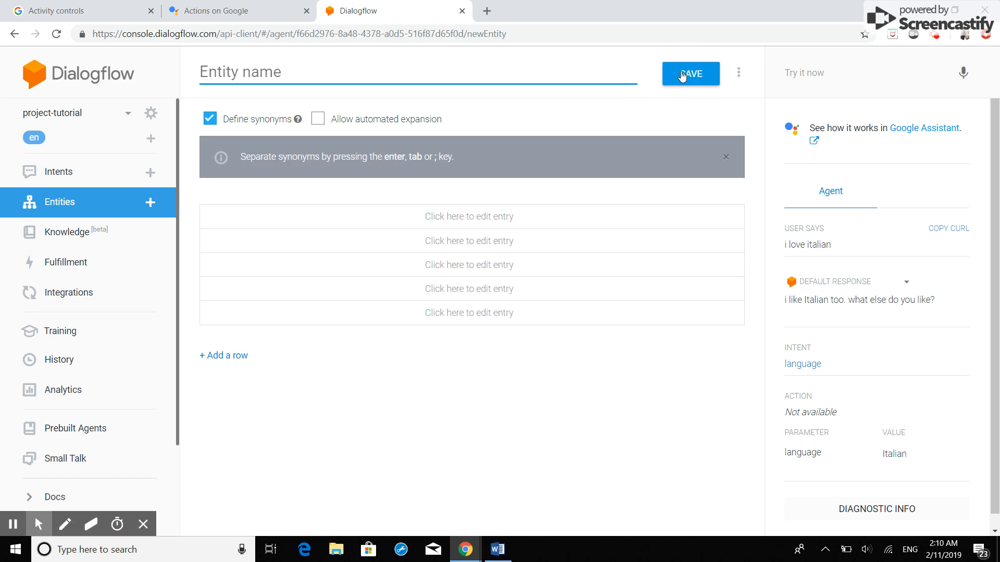
text(pro)
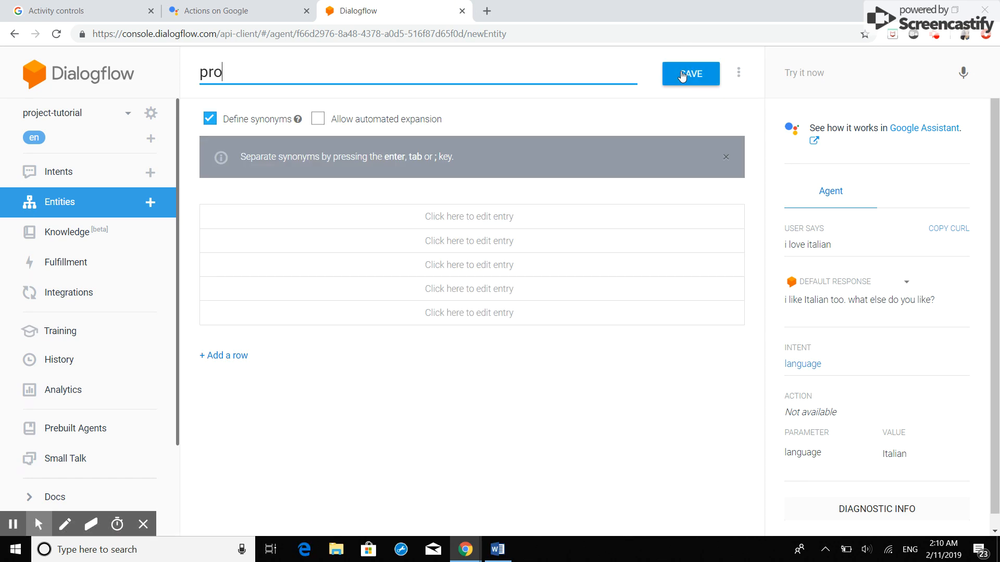
text(gramming lang)
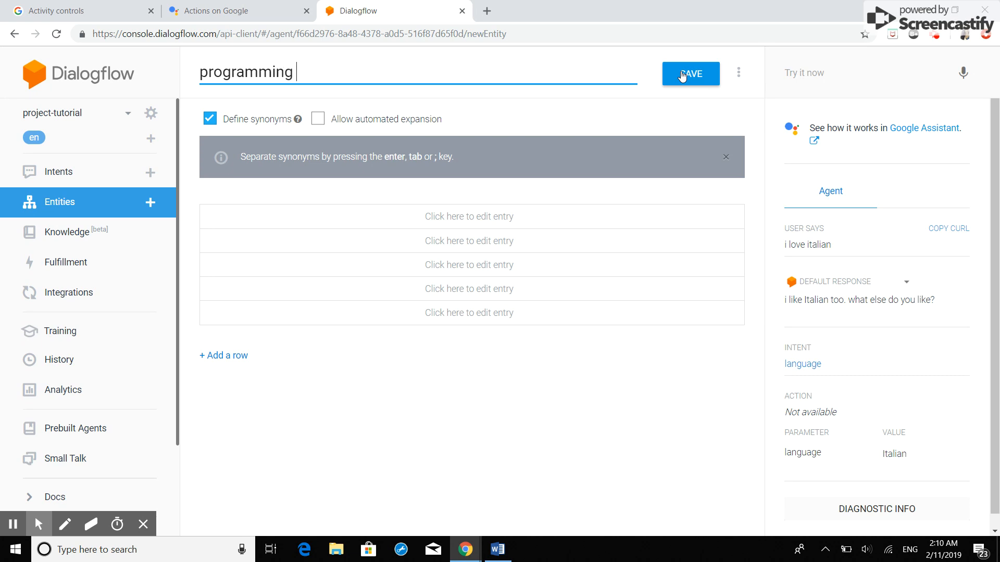
key(BackSpace)
key(BackSpace)
key(BackSpace)
key(BackSpace)
key(BackSpace)
key(BackSpace)
key(BackSpace)
key(BackSpace)
key(BackSpace)
key(BackSpace)
key(BackSpace)
key(BackSpace)
text(_lang)
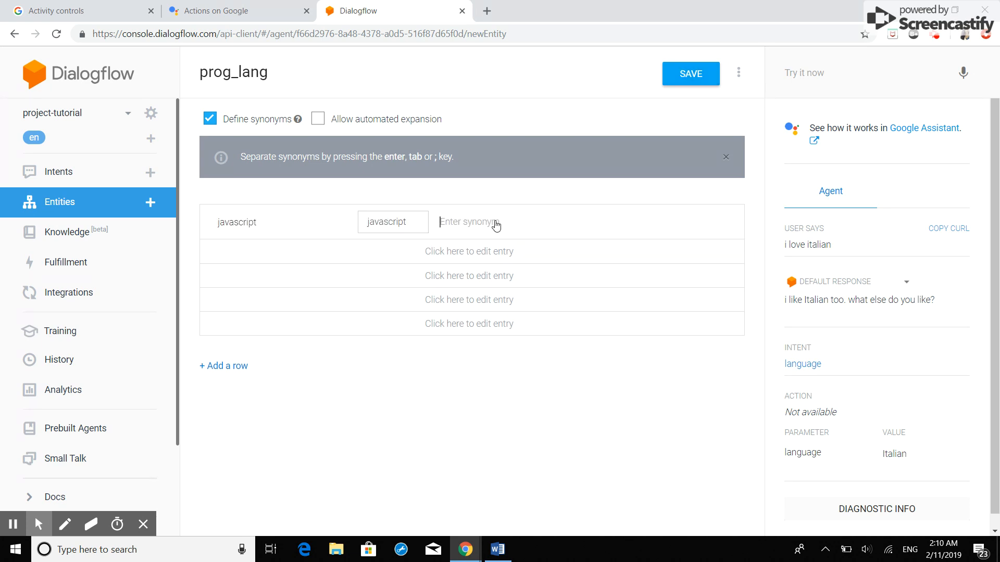
Step: Give the entity's javascript entry the synonym "js", add a python entry with the synonym "py", and save the entity
text(js)
key(Return)
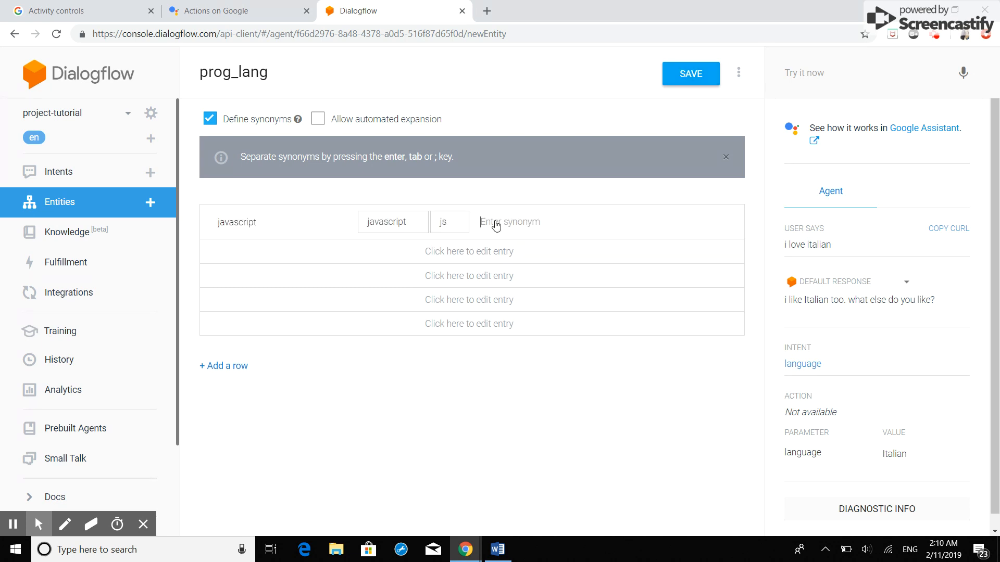
click(472, 255)
text(python)
click(471, 250)
text(py)
key(Return)
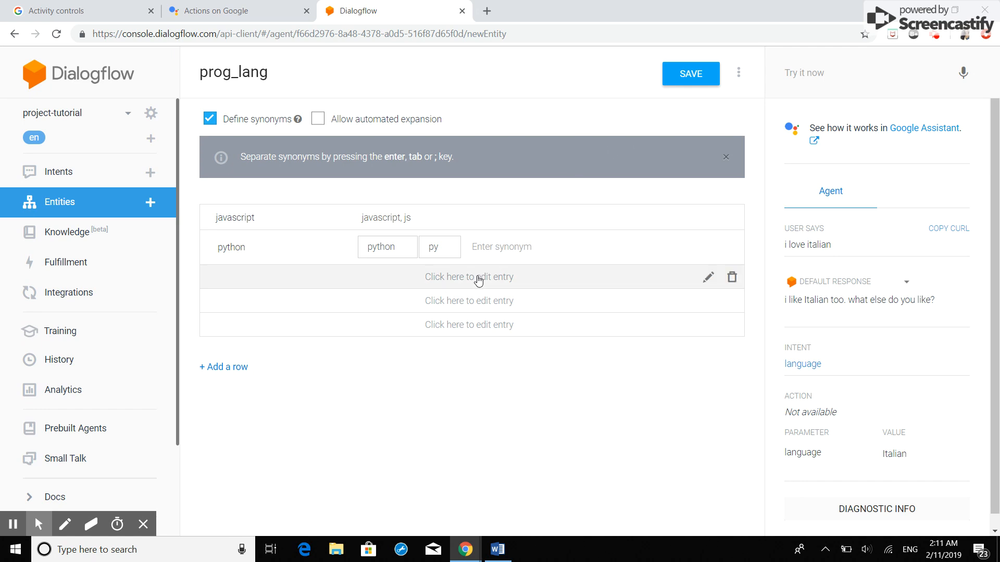
click(692, 74)
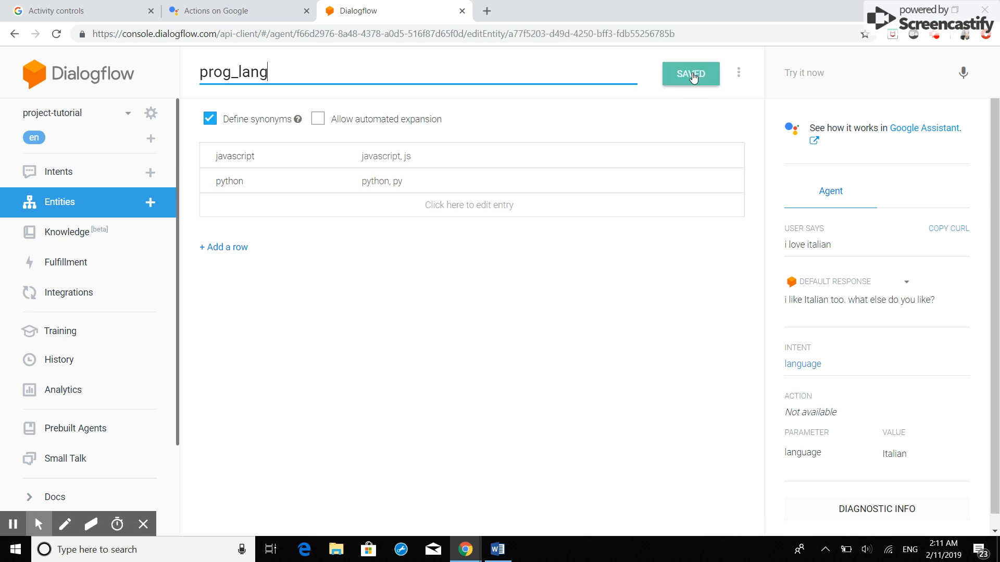
Step: Start another new intent named "prog_language"
click(105, 170)
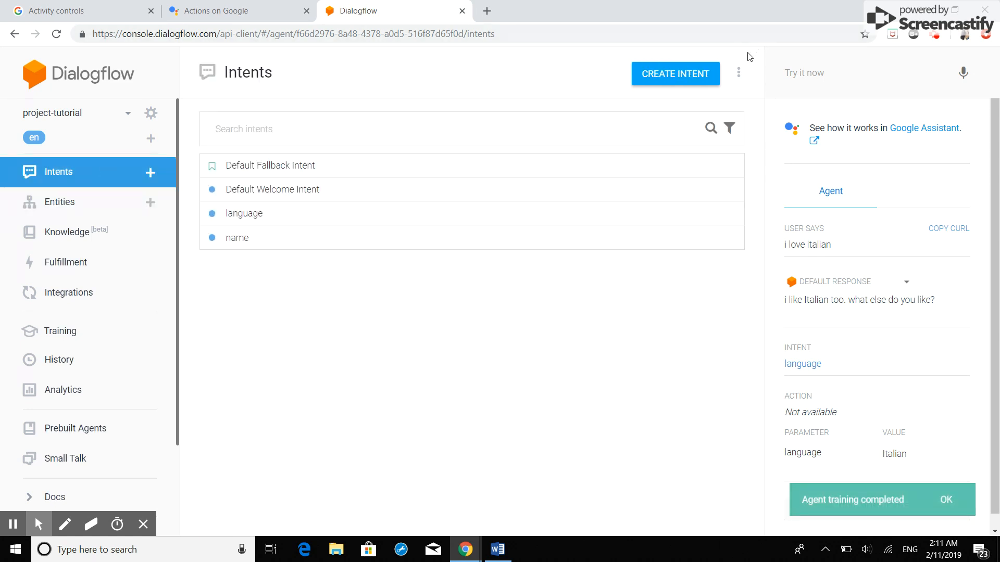
click(705, 71)
click(374, 65)
text(prog)
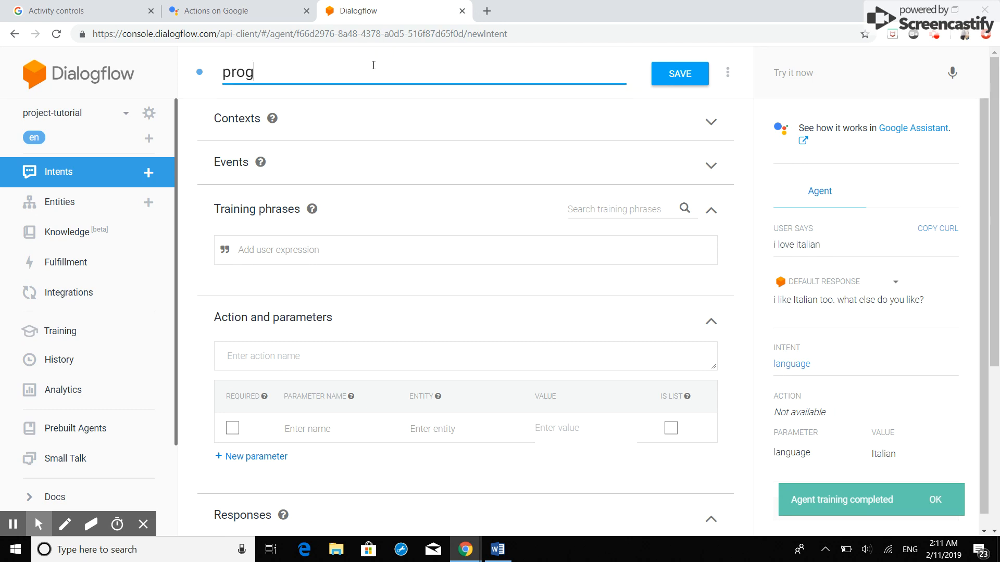
text(_lang)
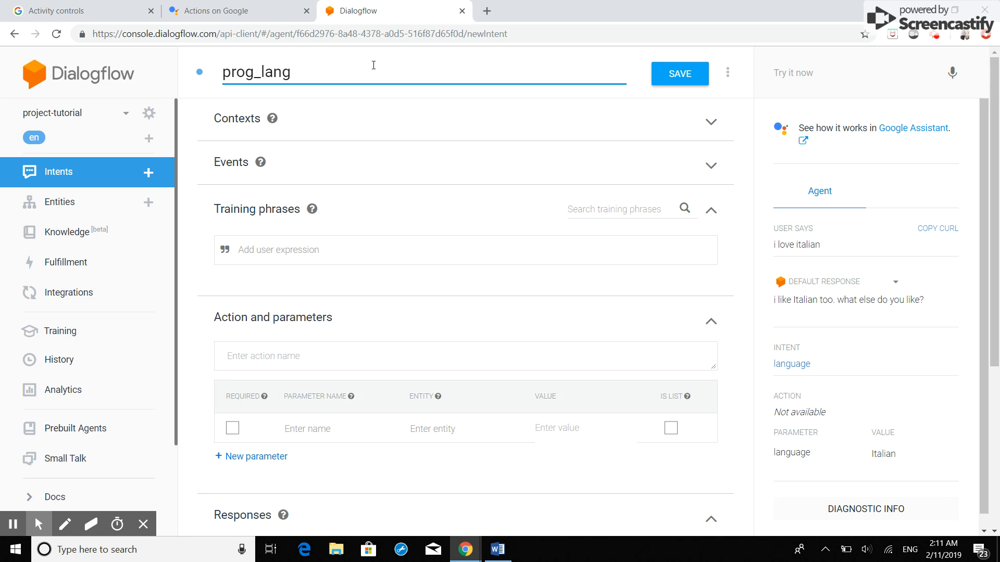
text(uage)
Step: Add the training phrases "i love js" and "i like py" to the prog_language intent
click(282, 252)
text(i love js)
key(Return)
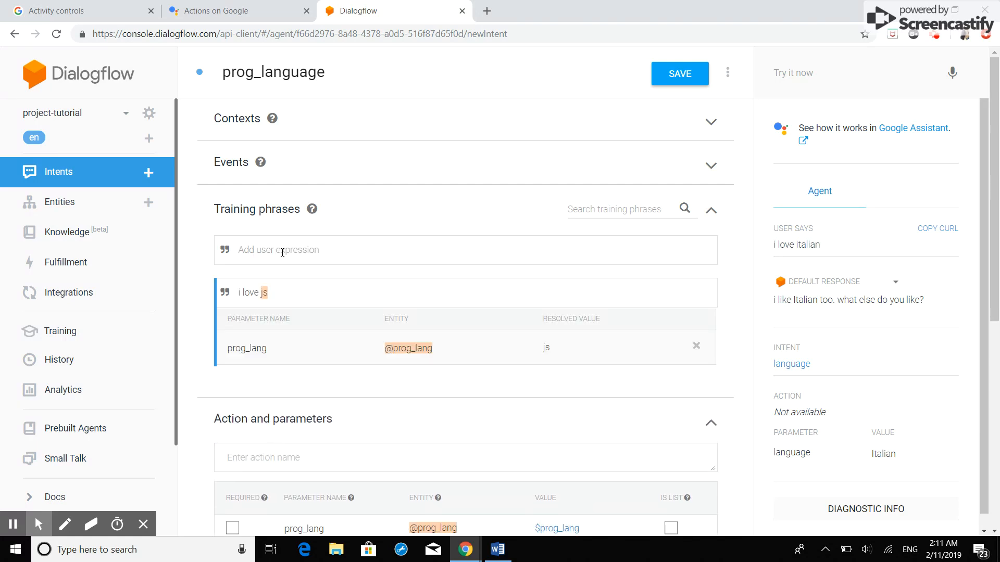
text(i)
text( lo)
text(ike py)
key(Return)
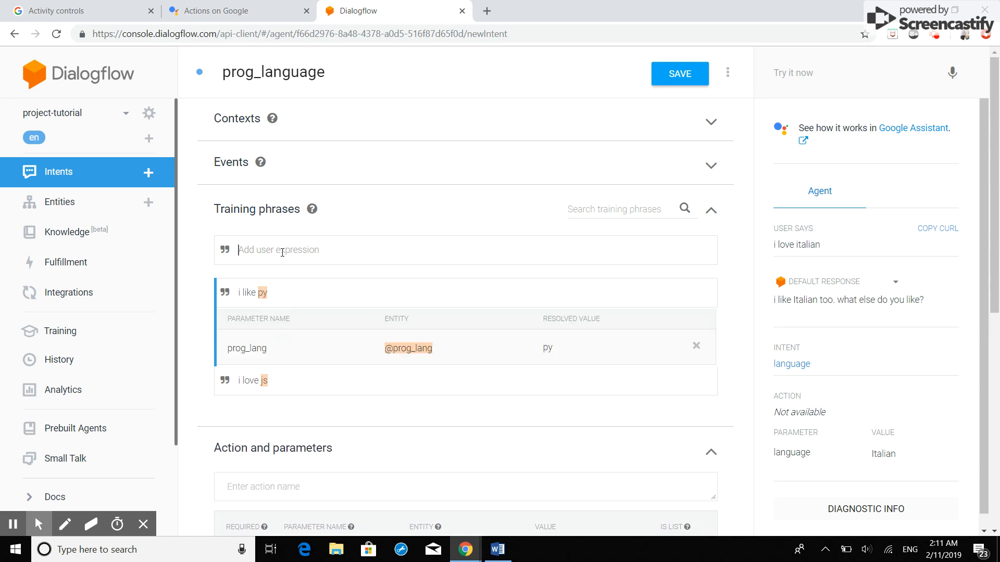
Step: Add the text response "$prog_lang is great! What else do you like?" and save the prog_language intent
click(996, 287)
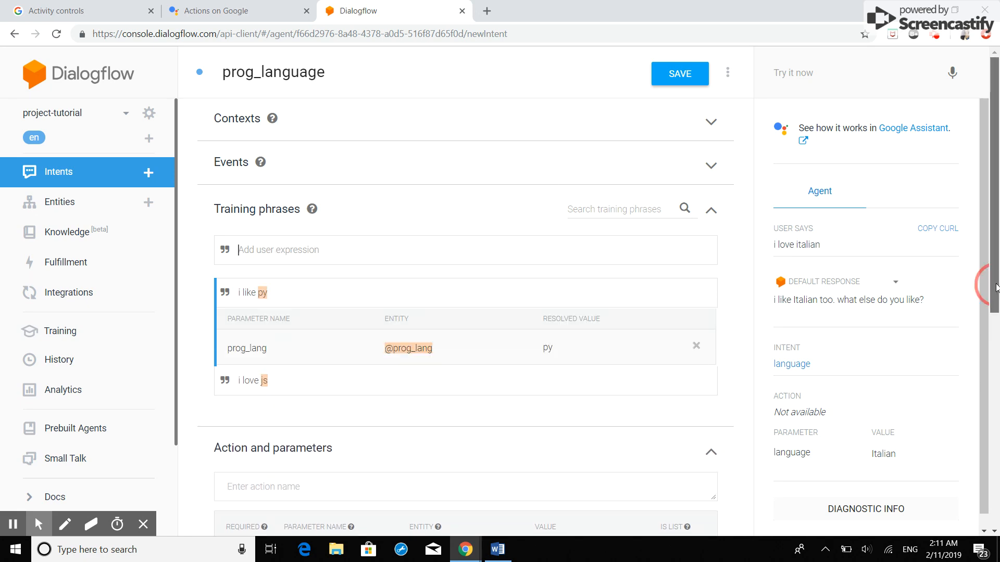
drag(995, 286, 995, 500)
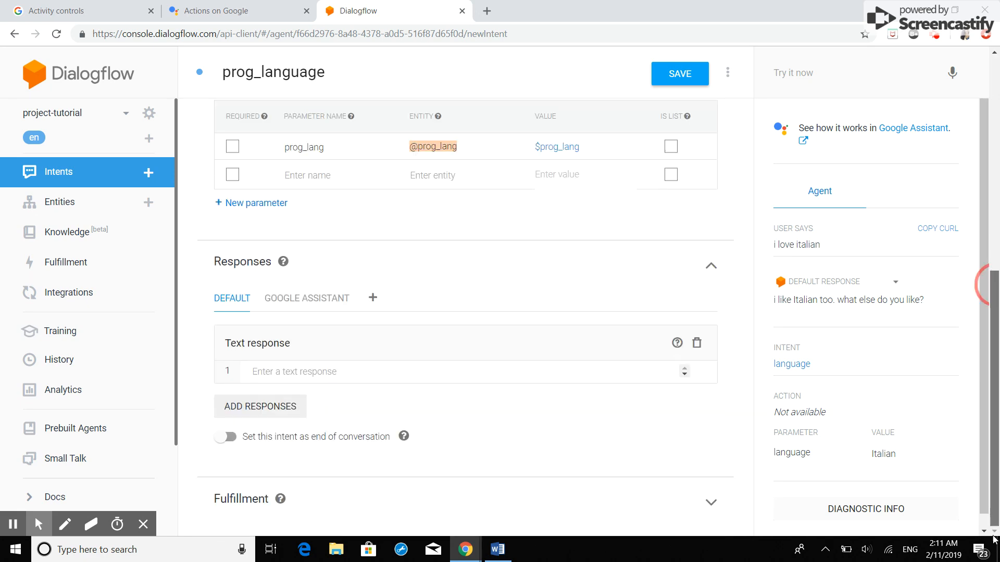
click(417, 370)
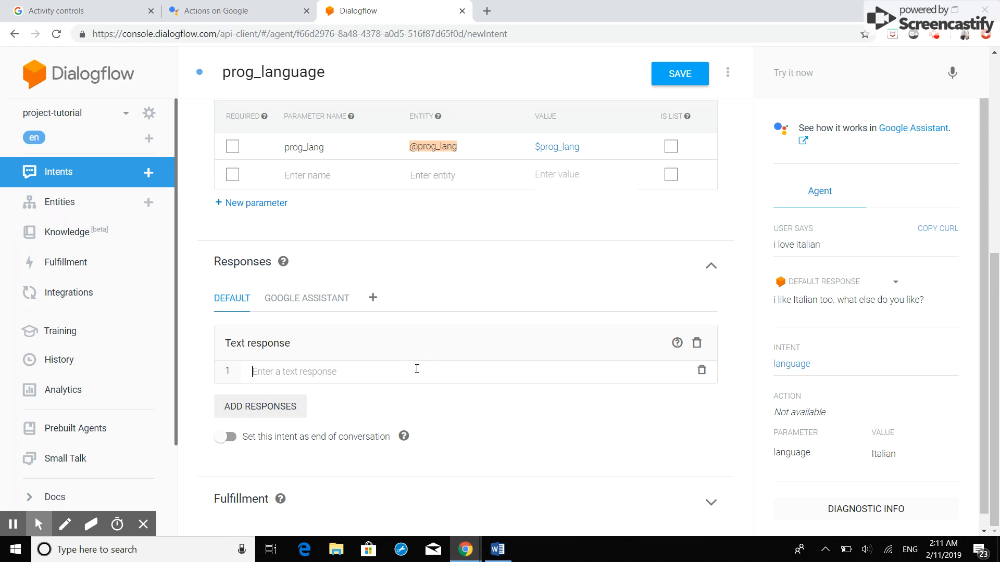
text(i)
key(BackSpace)
text($)
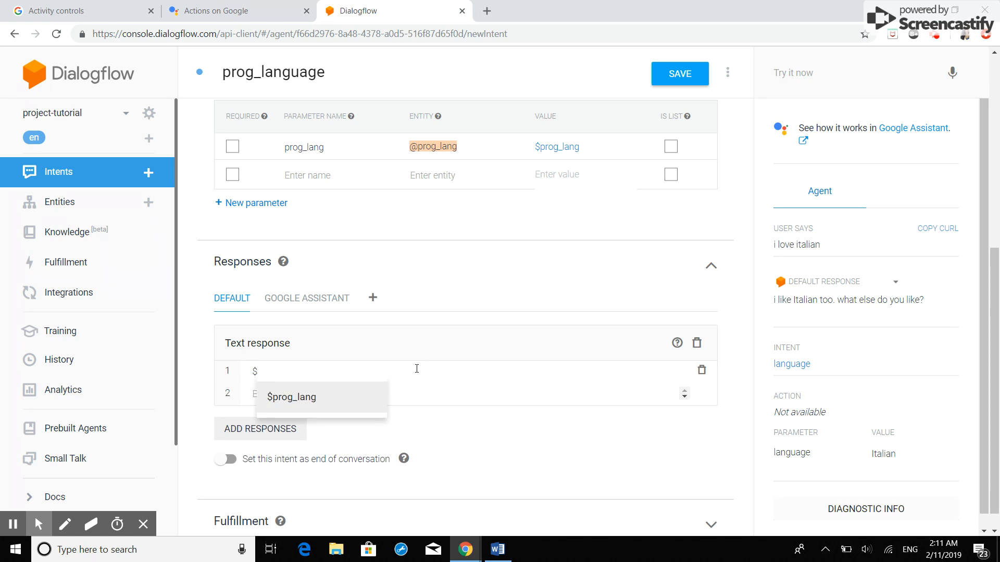
click(363, 396)
text(is gra)
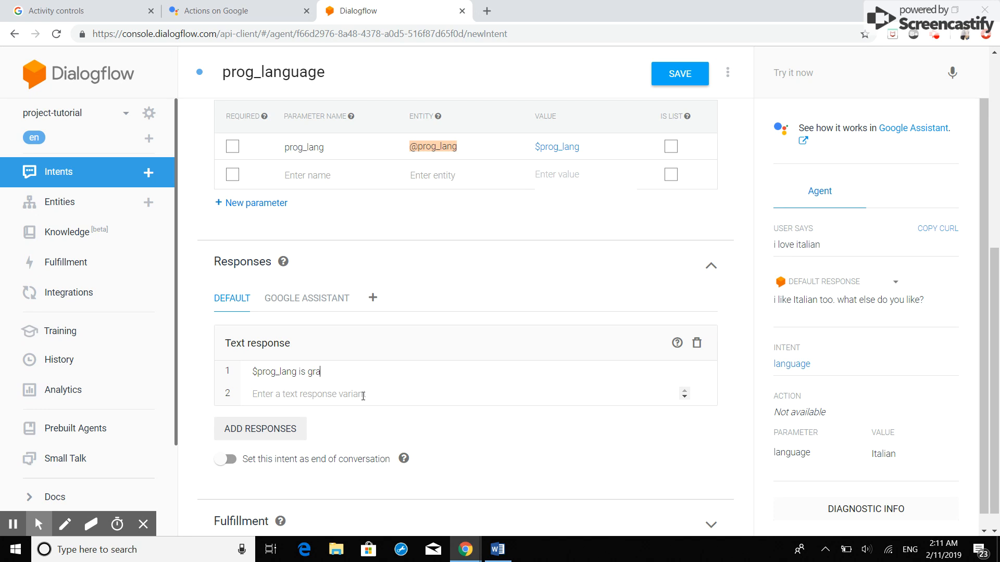
key(BackSpace)
text(eat! D)
key(BackSpace)
text(What else do you like?)
click(840, 65)
click(677, 66)
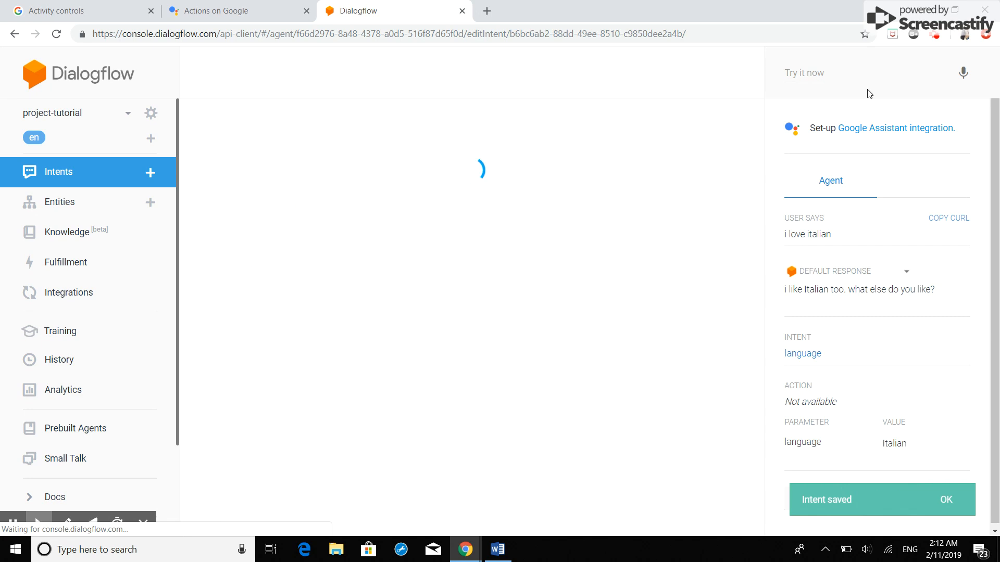
Step: Test the agent in the test console with the query "i love javascript"
click(826, 73)
text(i lo)
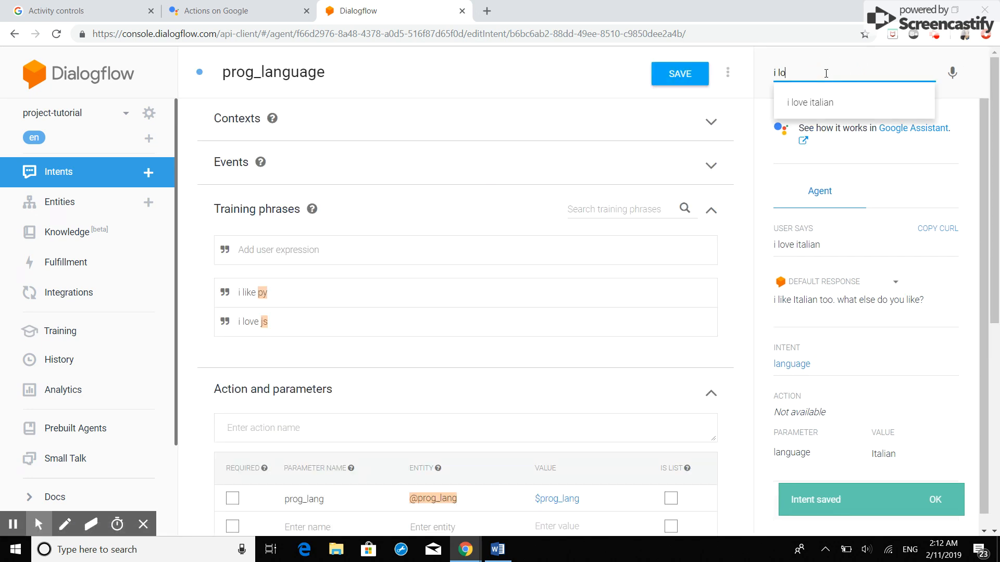
text(ve ja)
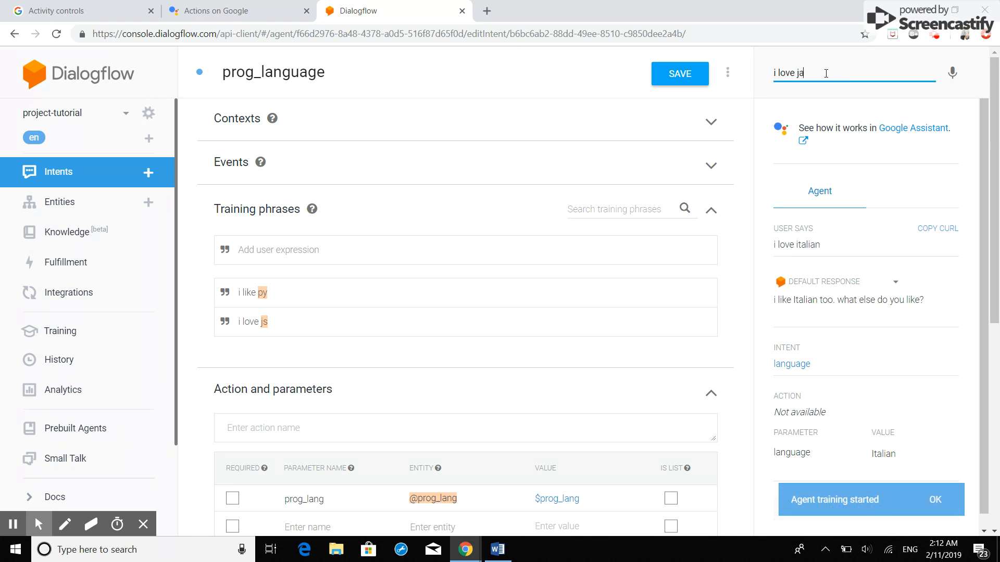
text(vascript)
key(Return)
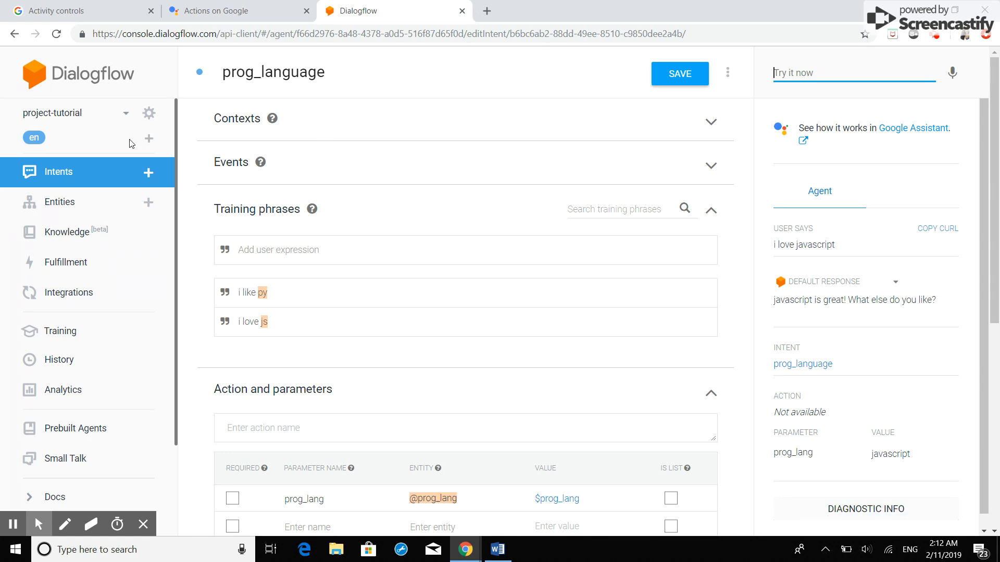
Step: Save the prog_language intent and open the Google Assistant integration settings for the agent
click(695, 74)
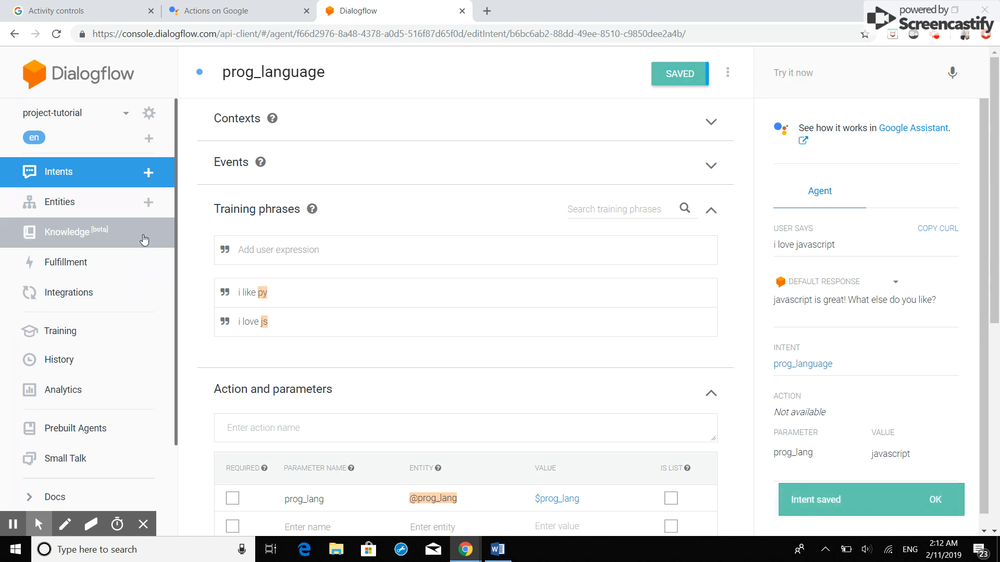
click(99, 303)
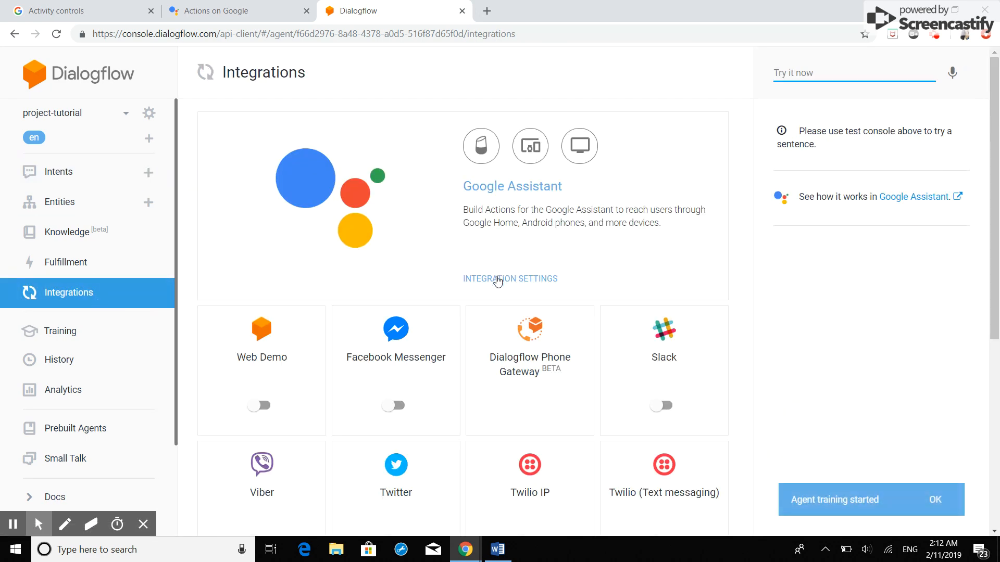
click(496, 279)
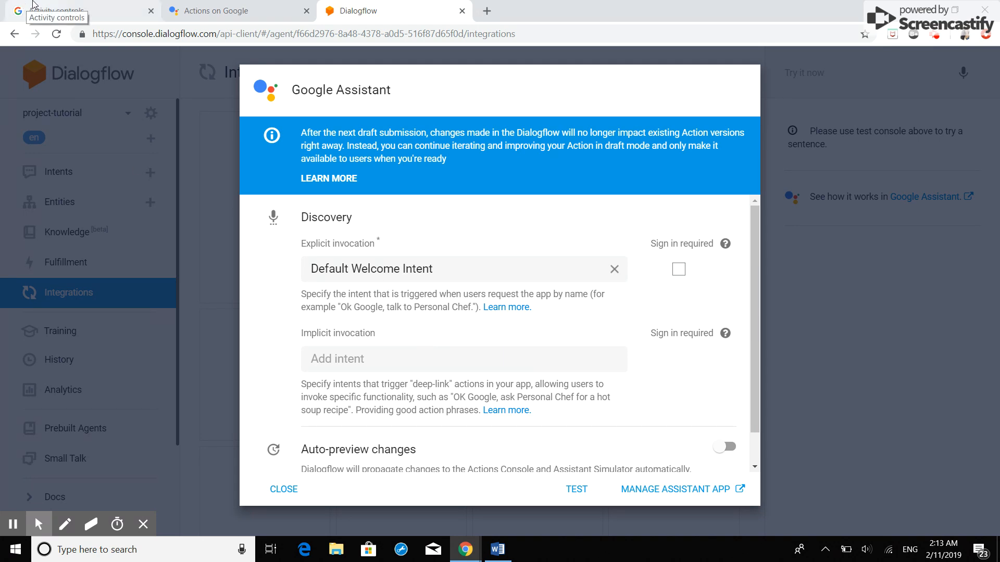
Step: Switch to the Google Account activity controls to check Web & App and Voice & Audio Activity, returning to Dialogflow and closing the Google Assistant integration settings
click(34, 5)
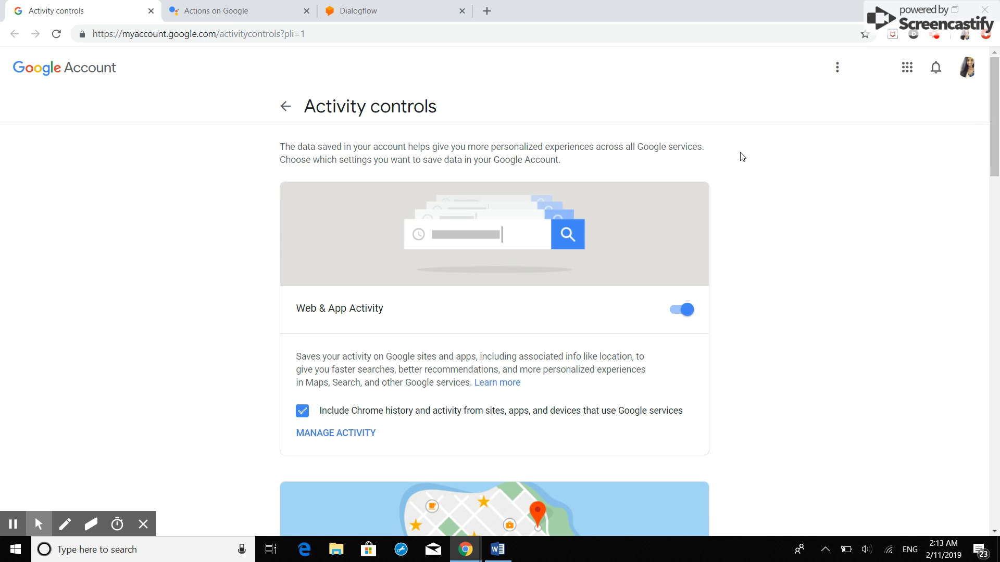
drag(993, 78, 995, 312)
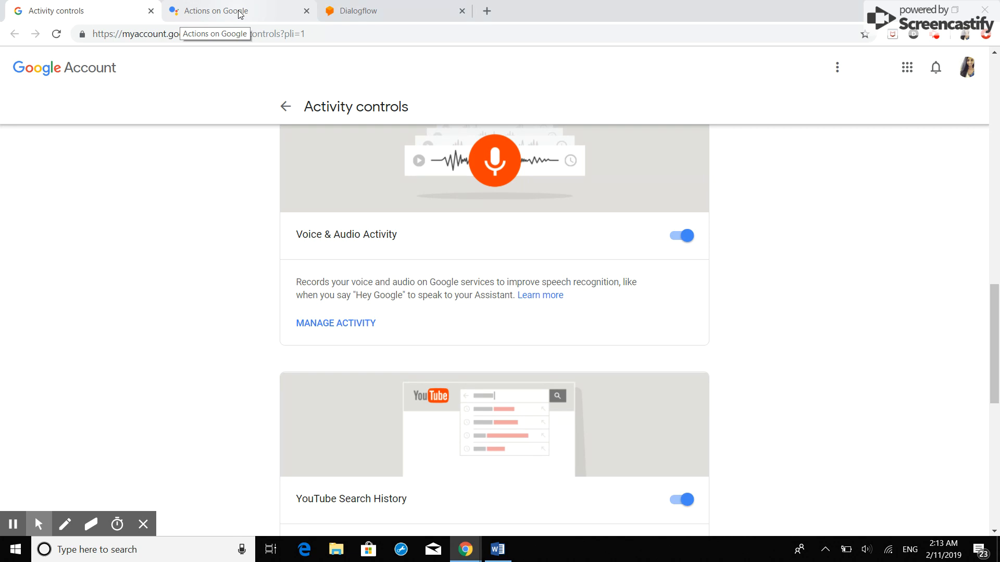
click(379, 12)
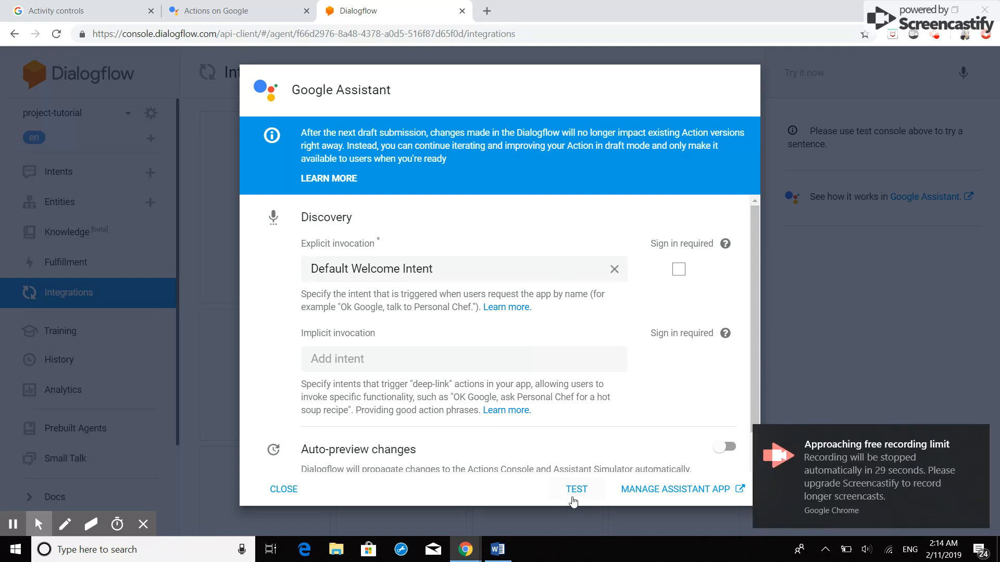
click(894, 225)
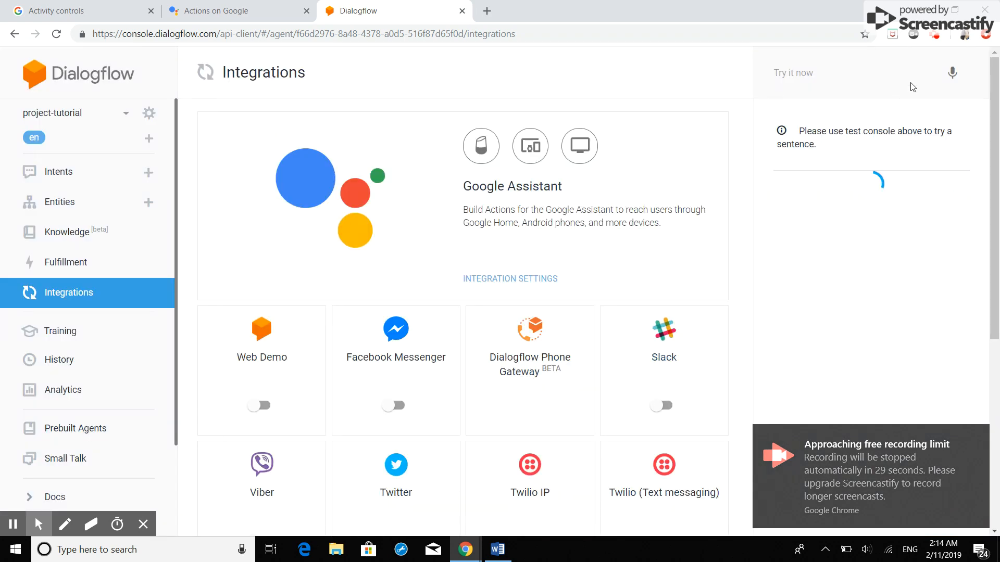
click(936, 36)
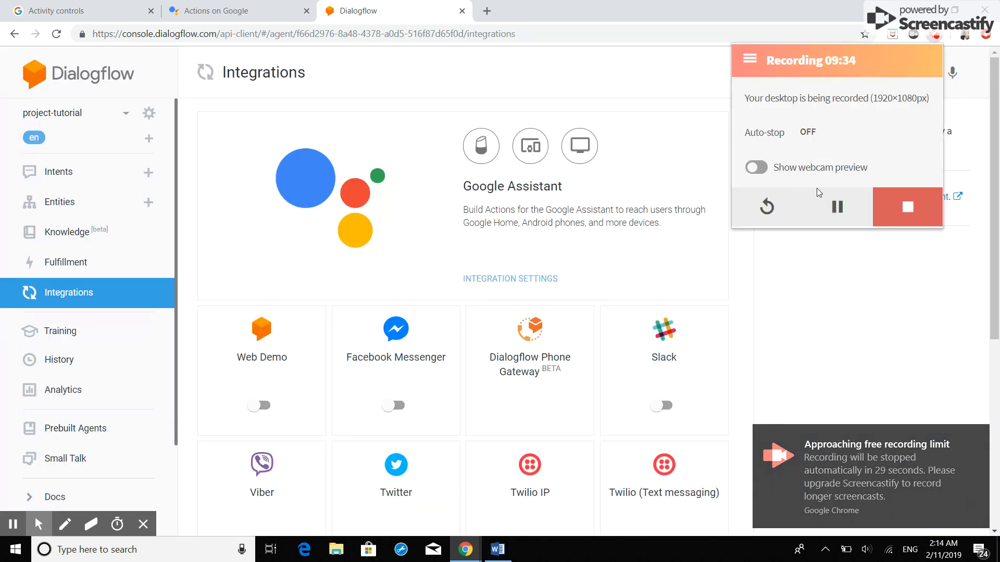